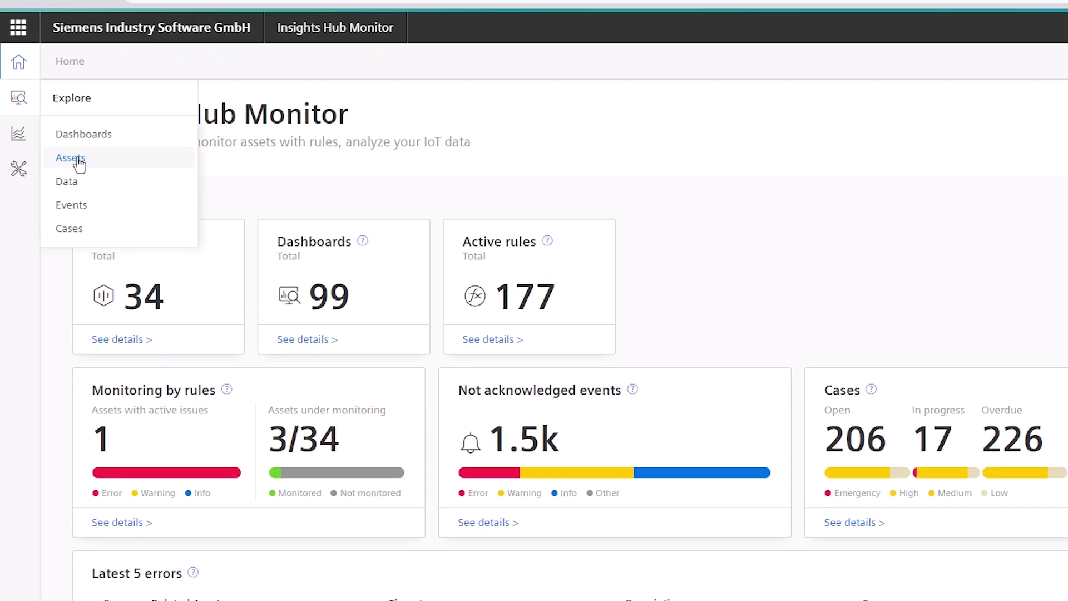
Step: Open the Assets page, widen the asset tree, and filter it by 'Water'
click(79, 161)
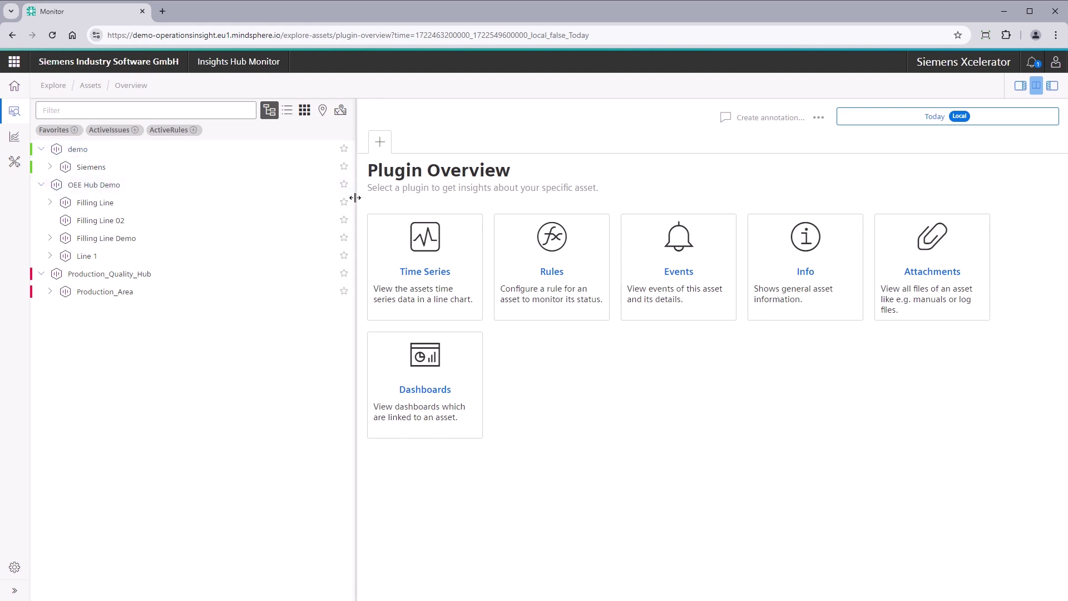
drag(355, 199, 390, 197)
click(242, 105)
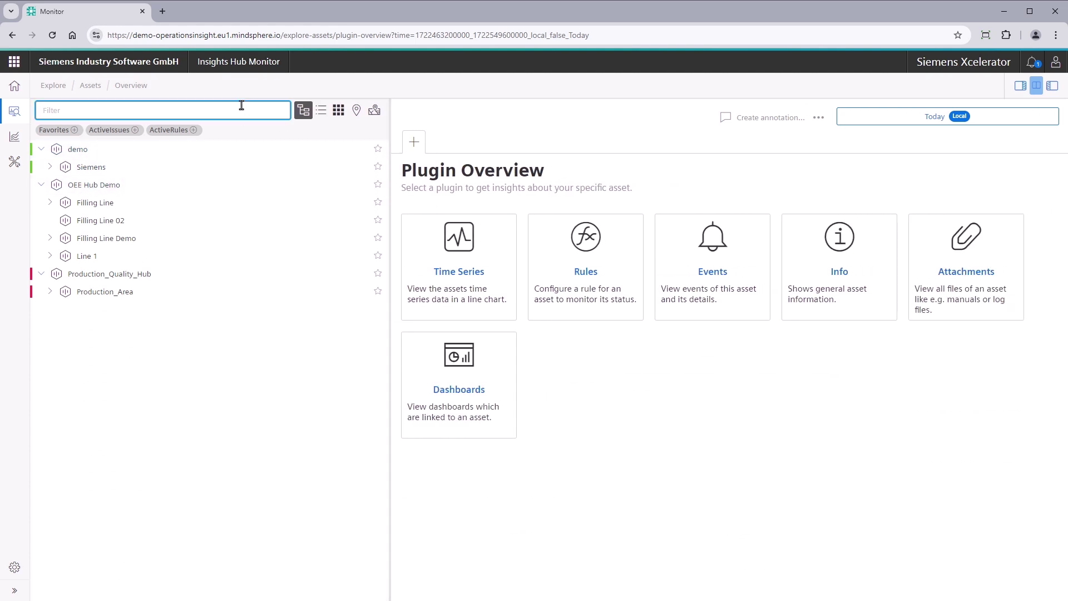
text(Water)
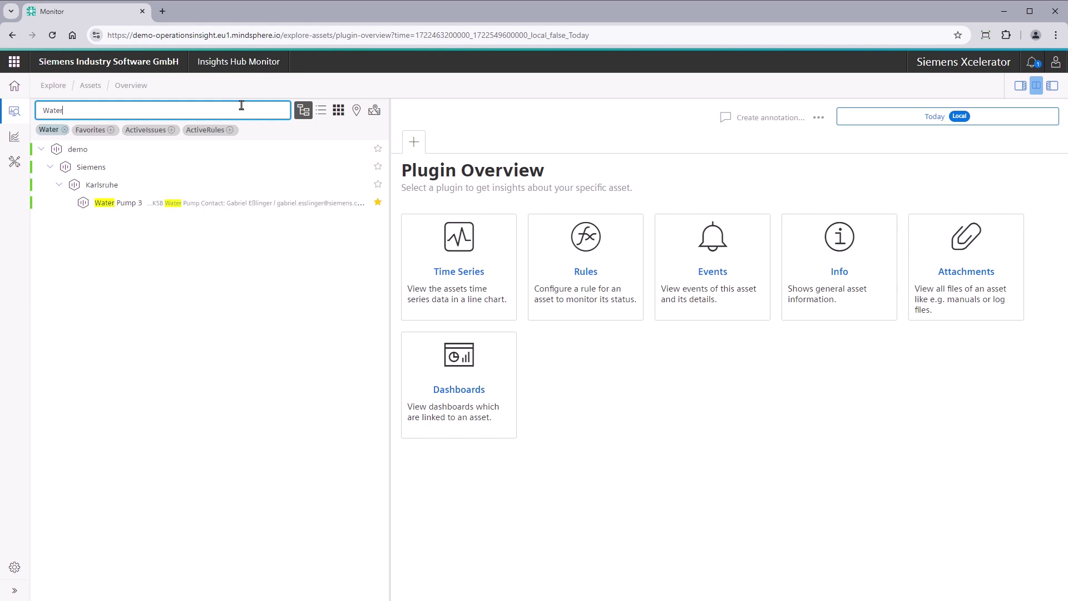
Step: Select Water Pump 3 and toggle the Favorites filter on and off
click(118, 204)
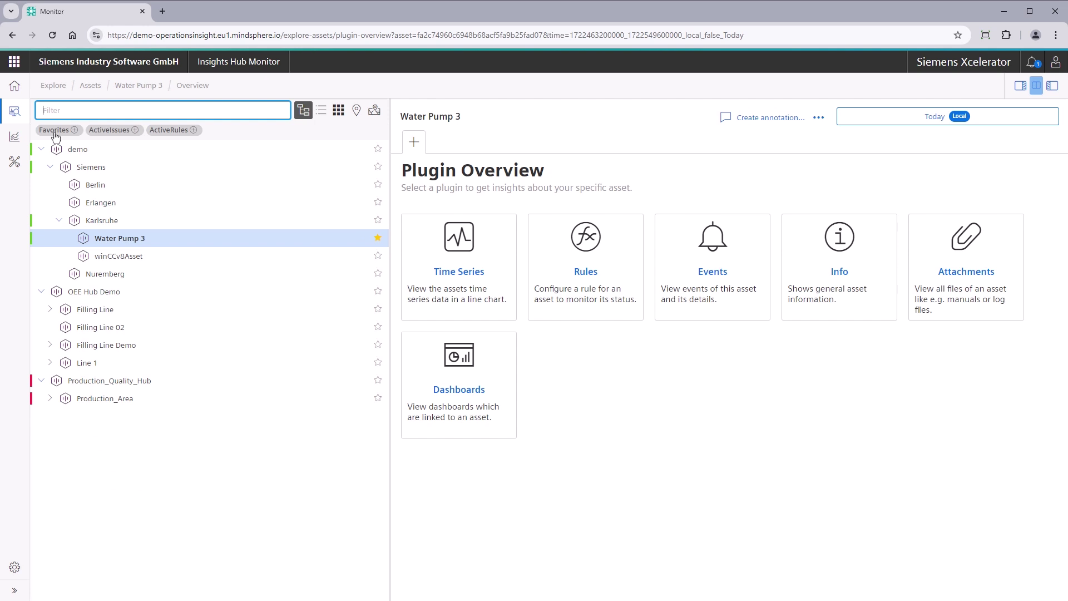
click(54, 130)
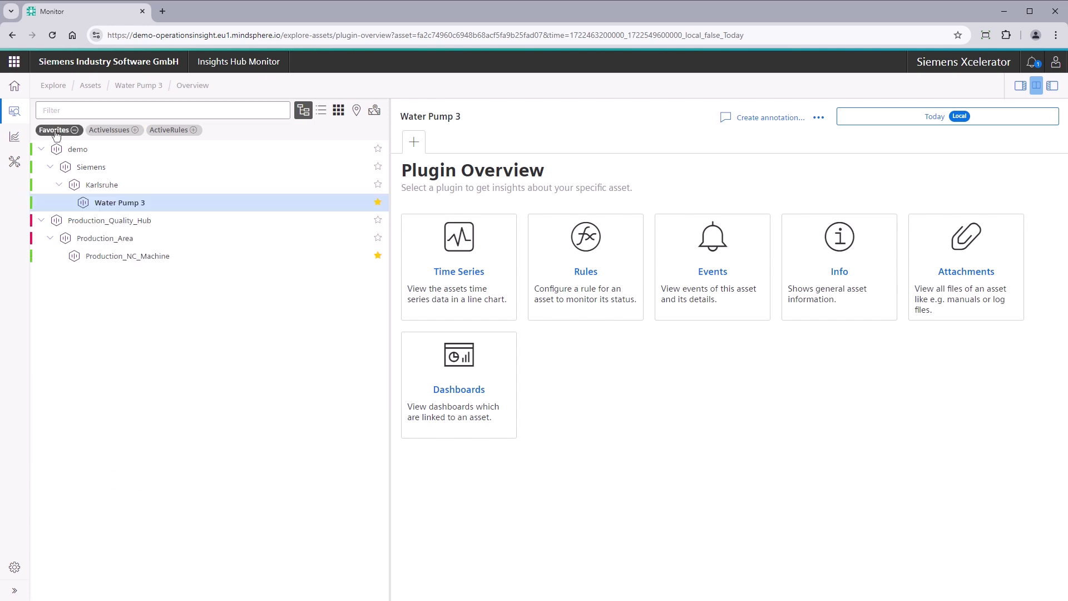
click(54, 130)
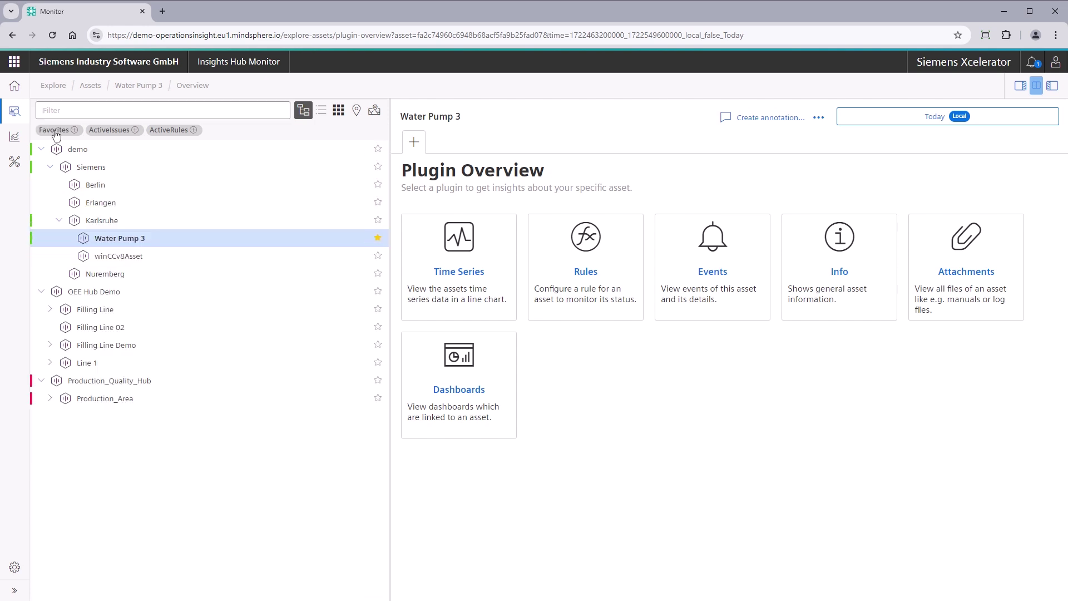
Step: Browse the assets in list, grid and world map views, panning the map to Germany
click(321, 110)
scroll(286, 251, down, 5)
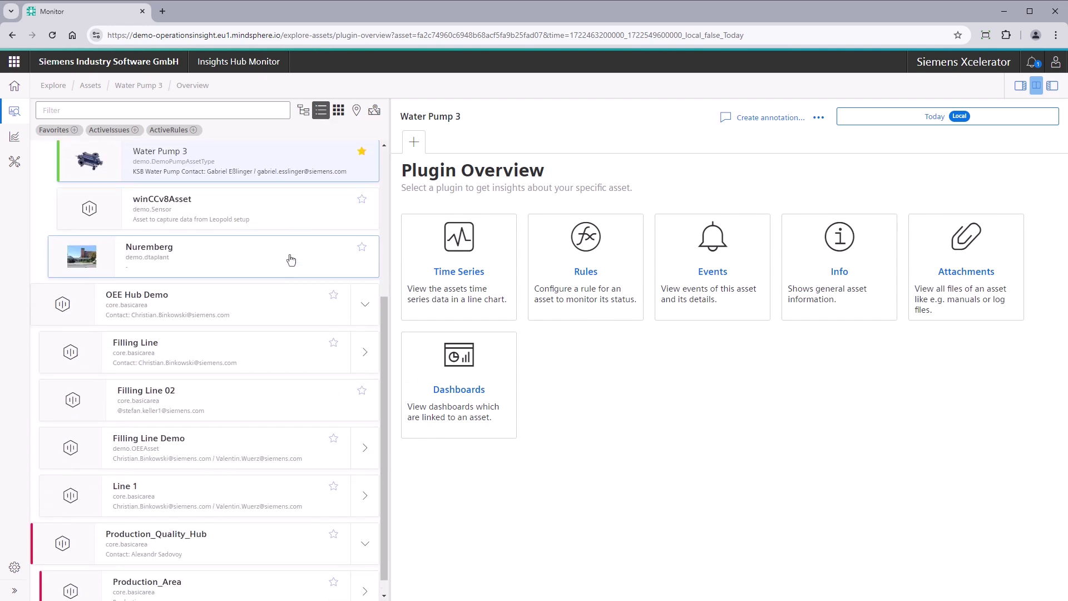
scroll(301, 267, up, 3)
scroll(299, 271, up, 2)
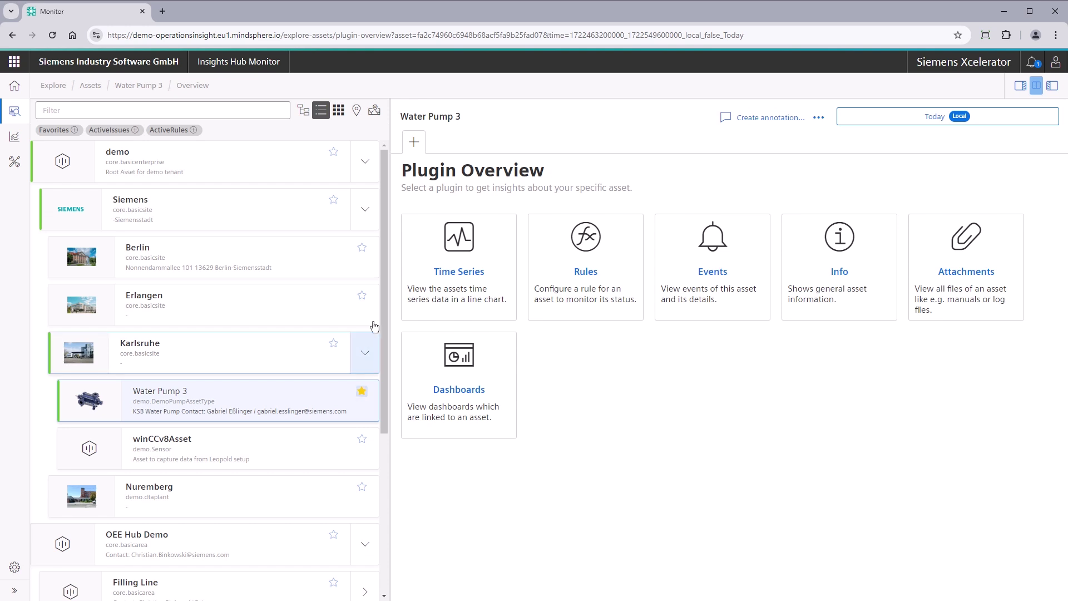
click(338, 111)
drag(390, 184, 561, 184)
click(528, 110)
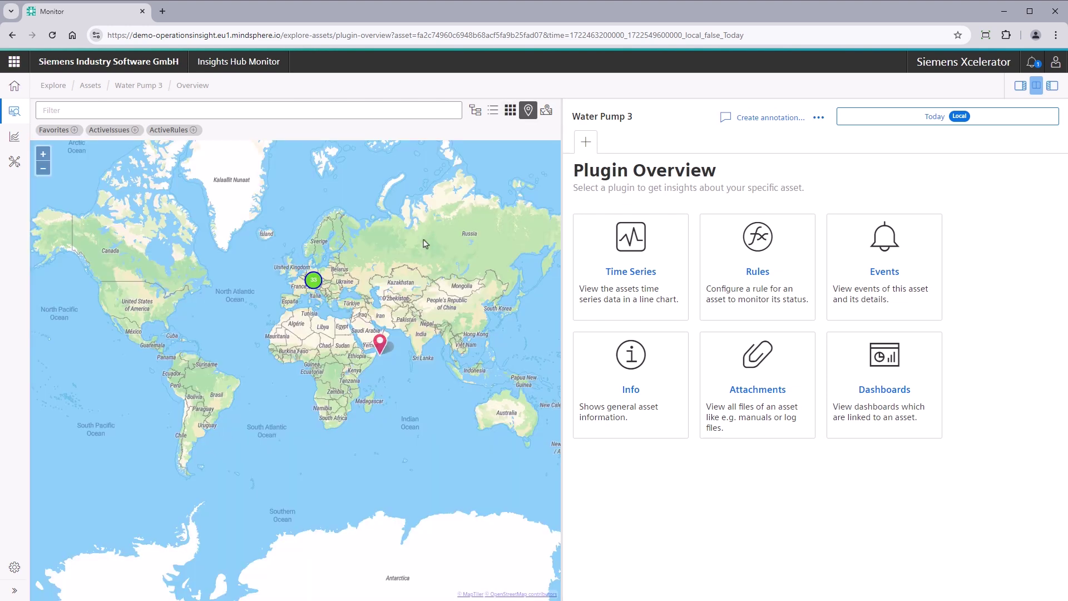
scroll(347, 318, up, 5)
drag(346, 310, 439, 521)
drag(153, 325, 274, 392)
Step: In the Tenant Structure floor plan, move the green marker into the navy zone, then return to tree view
click(544, 110)
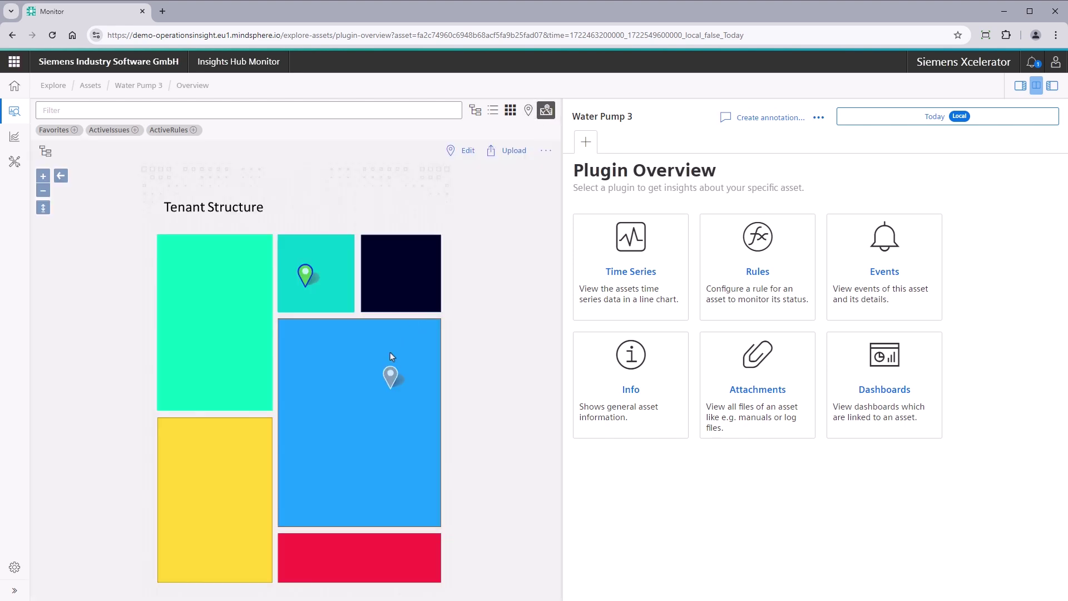
click(461, 151)
mouse_move(305, 278)
mouse_down()
mouse_move(353, 285)
mouse_move(401, 274)
mouse_up()
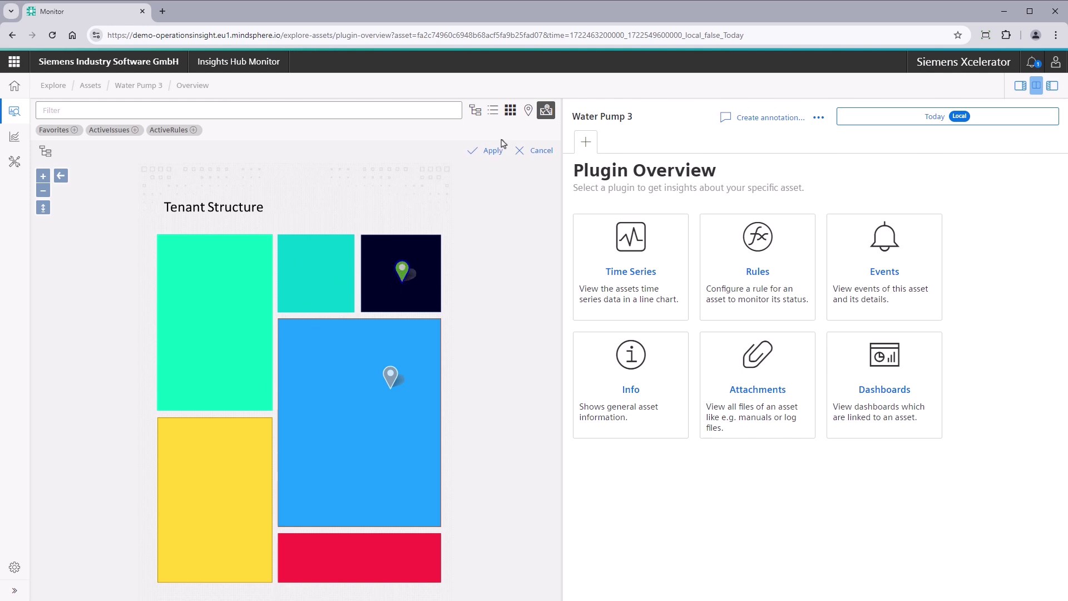
click(490, 158)
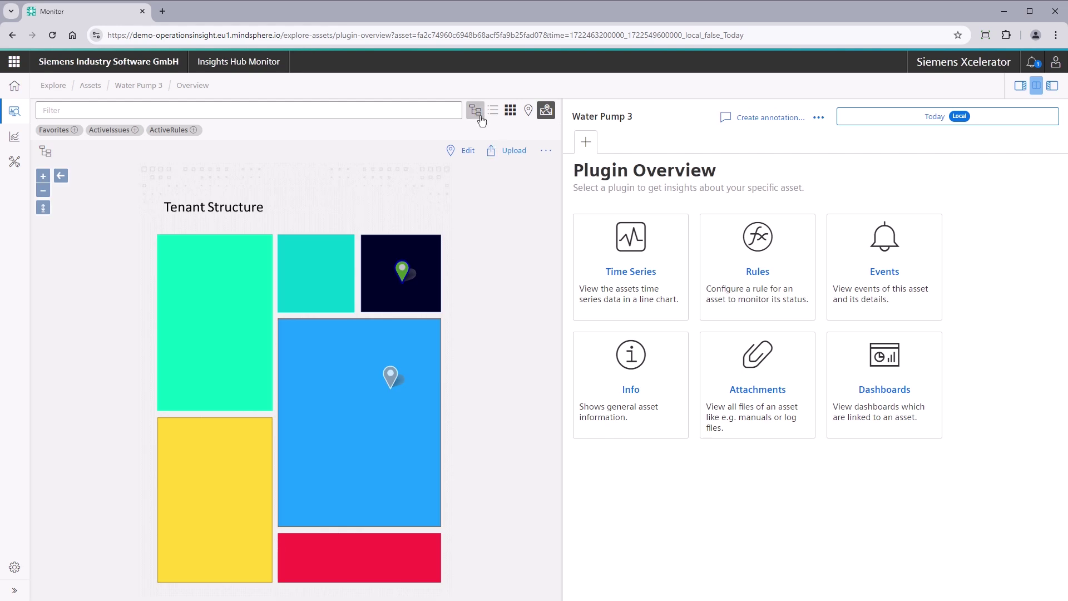
click(475, 111)
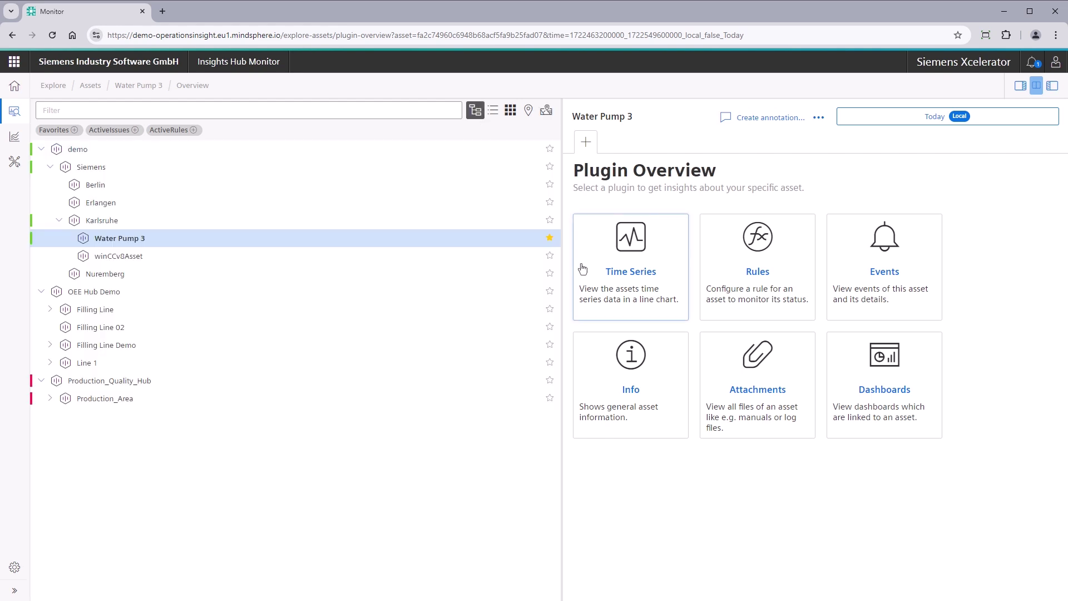
Step: Shrink the asset tree so all six plugin cards fit in one row
drag(562, 269, 290, 285)
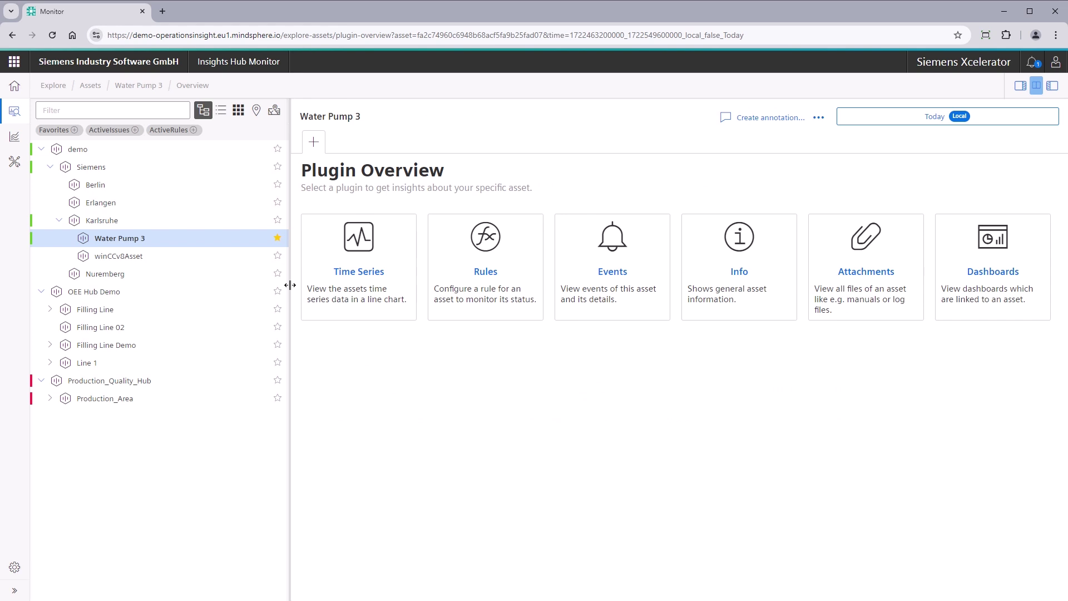
Step: Show Water Pump 3's Time Series for the last 60 minutes, zoomed on the flow-rate drop
click(338, 253)
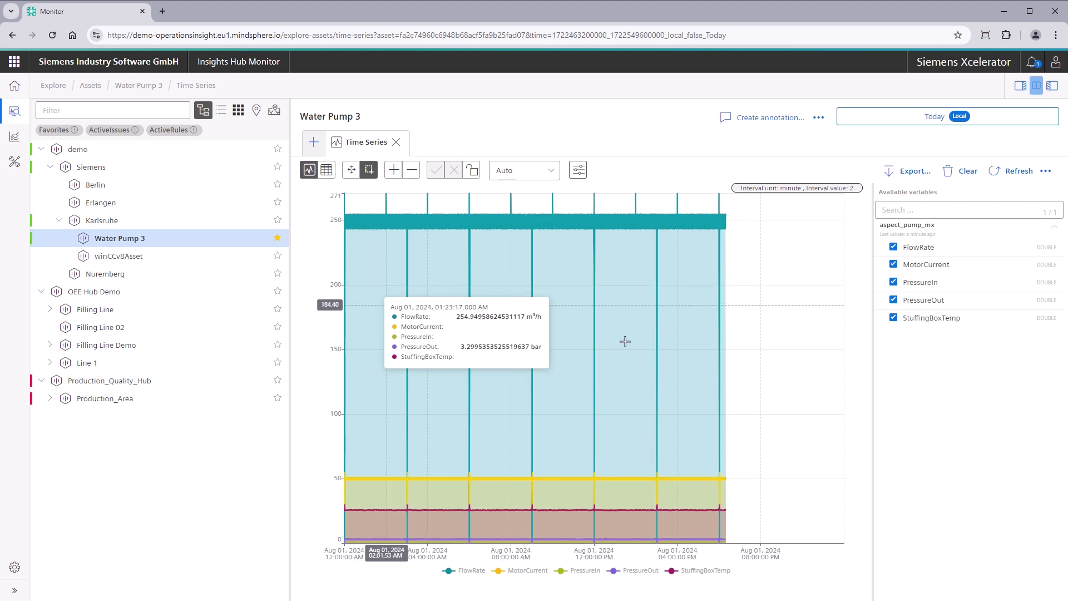
click(929, 126)
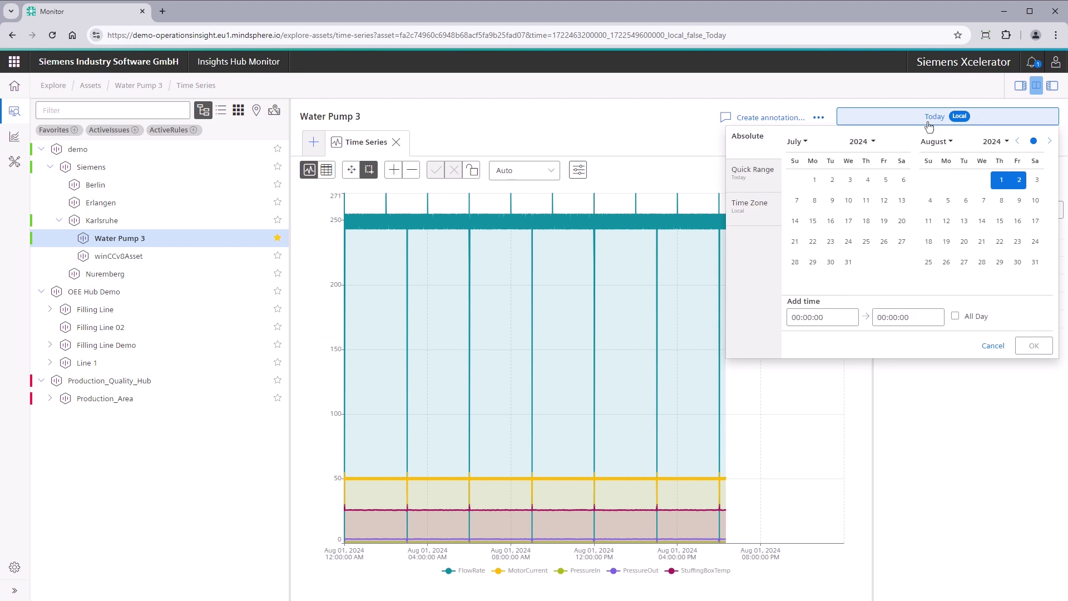
click(767, 179)
click(806, 139)
click(1030, 345)
drag(668, 365, 678, 365)
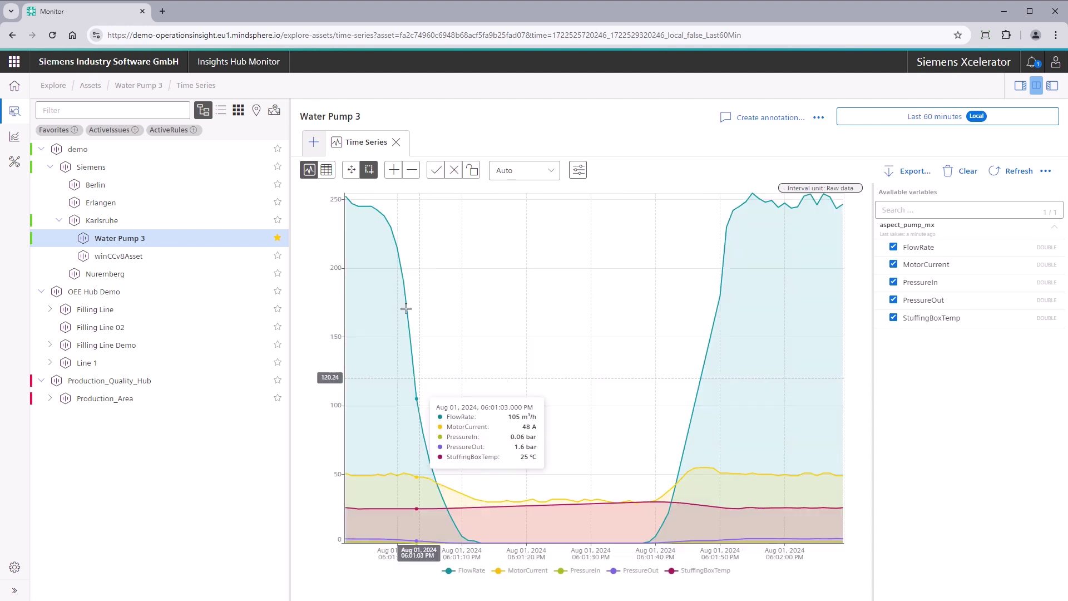
Step: View readings as a table, try exporting aspect_pump_mx then cancel, and open Analyze
click(327, 170)
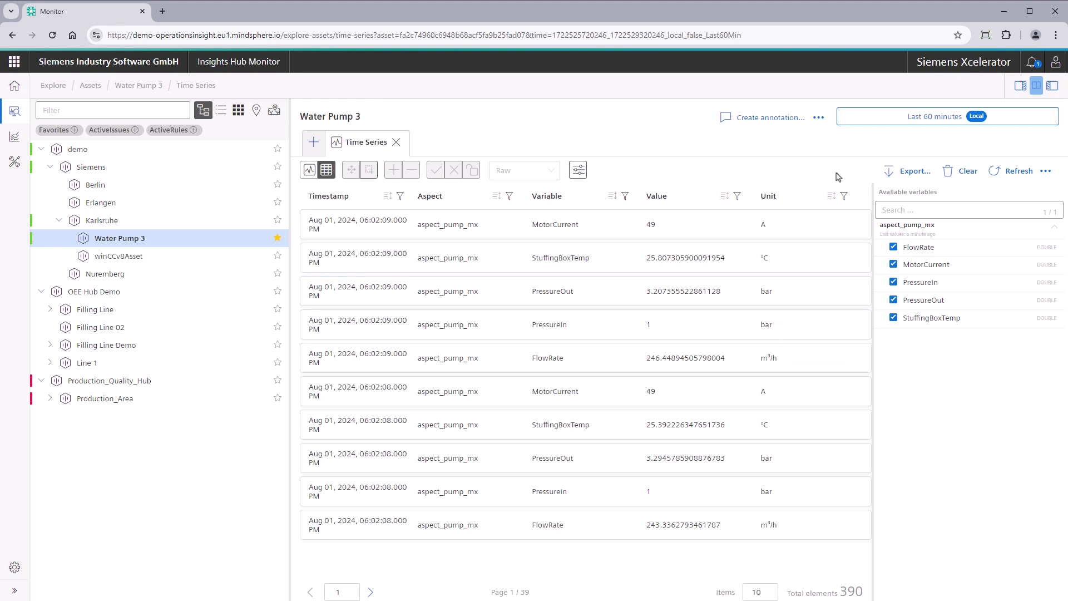
click(891, 175)
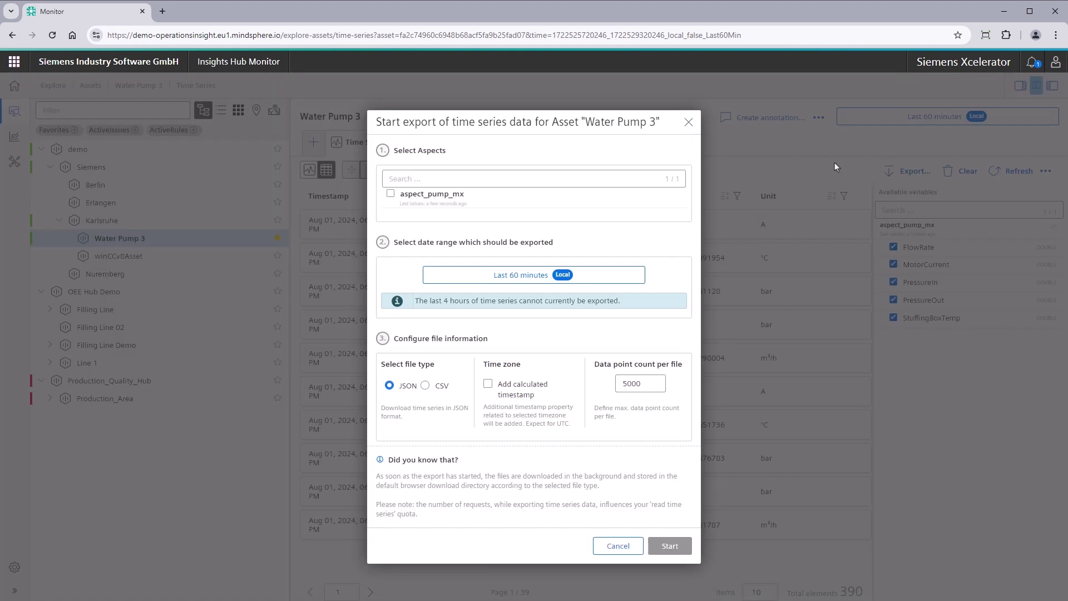
click(412, 204)
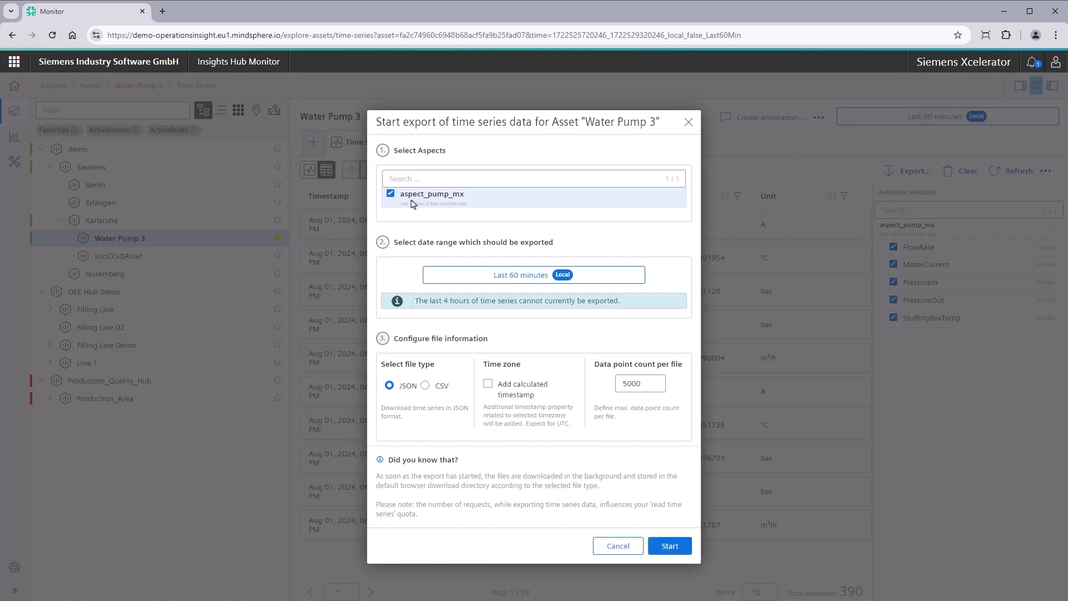
click(618, 553)
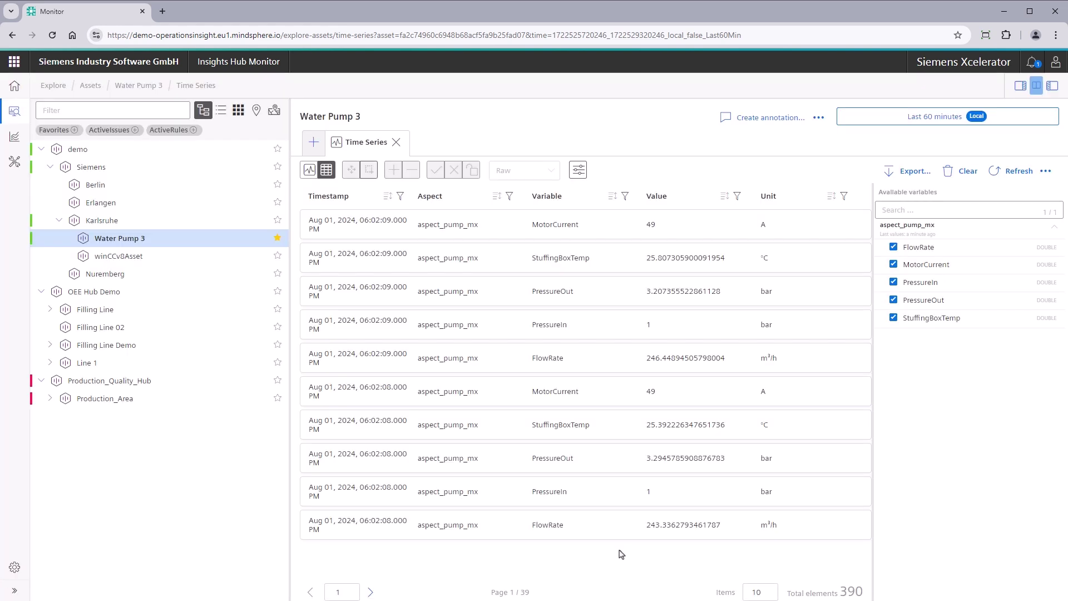
click(1045, 172)
click(1026, 191)
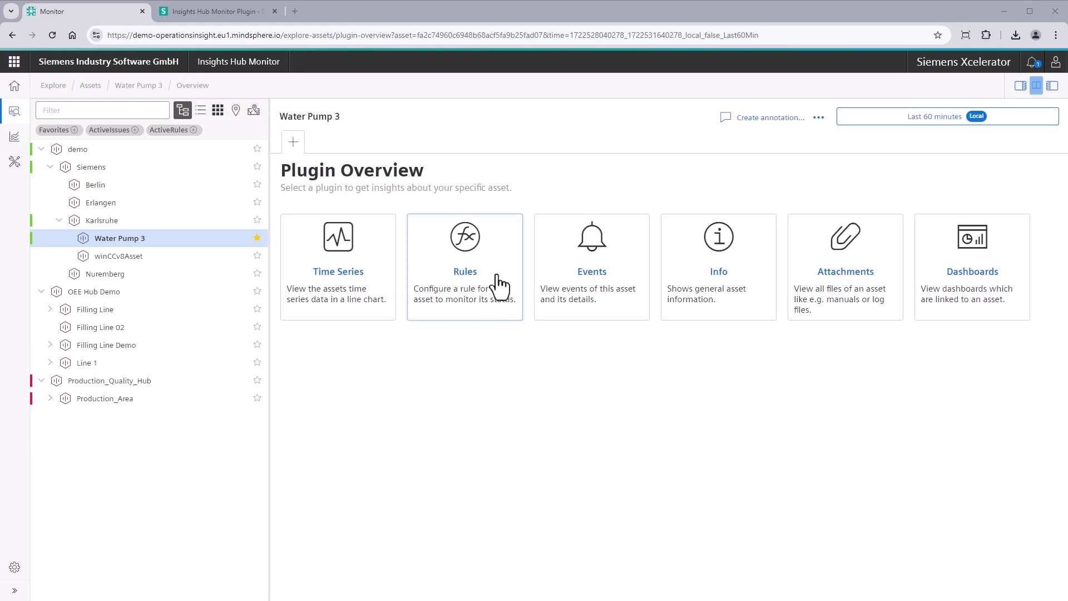
Step: Open Water Pump 3's FlowRate < 50 rule for editing from the Rules plugin
click(494, 285)
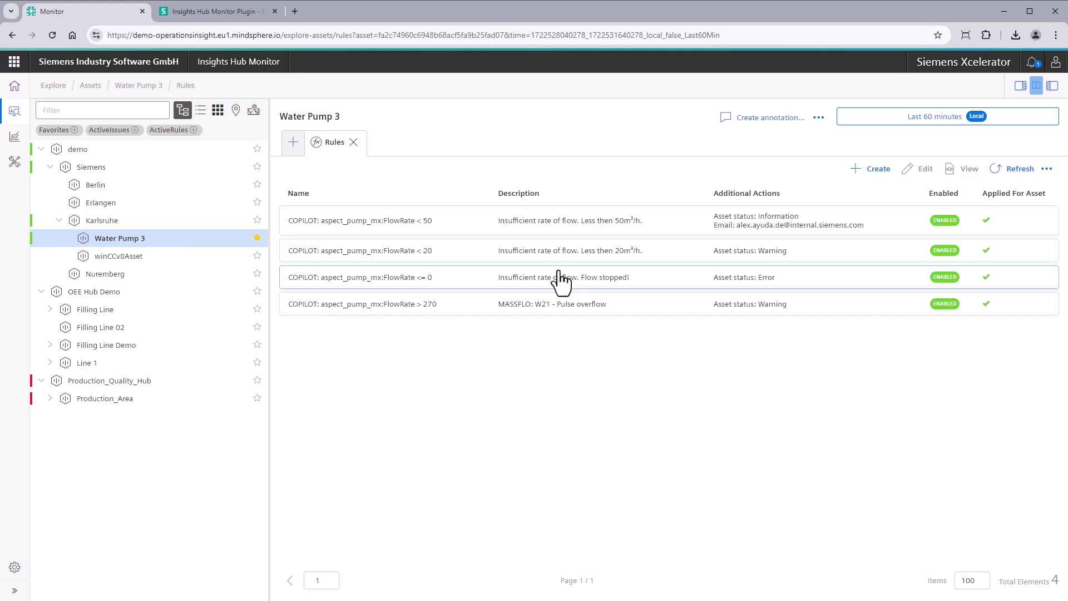
click(587, 224)
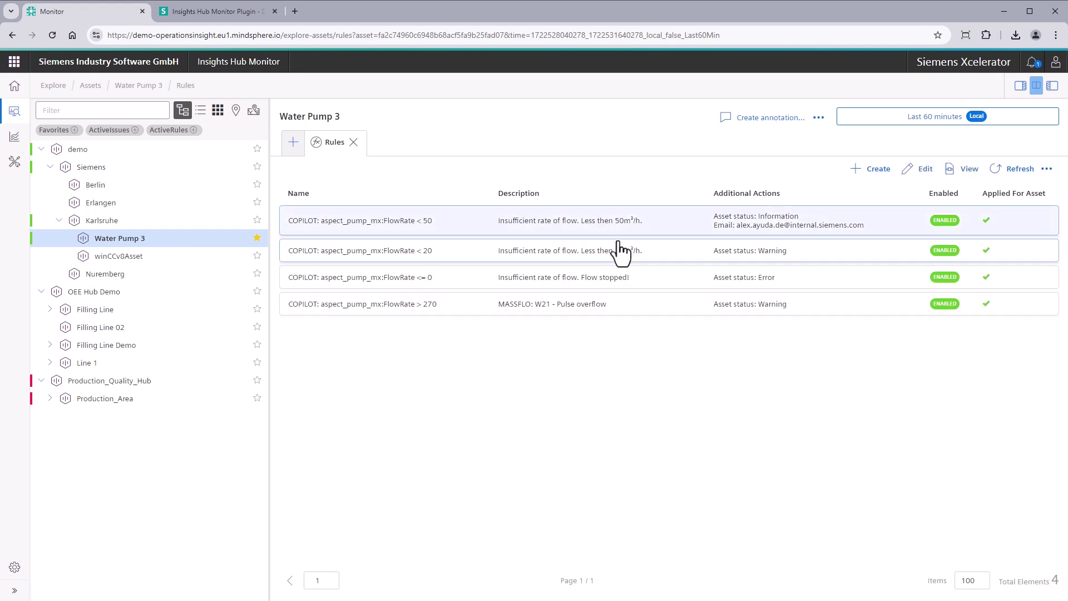
click(919, 170)
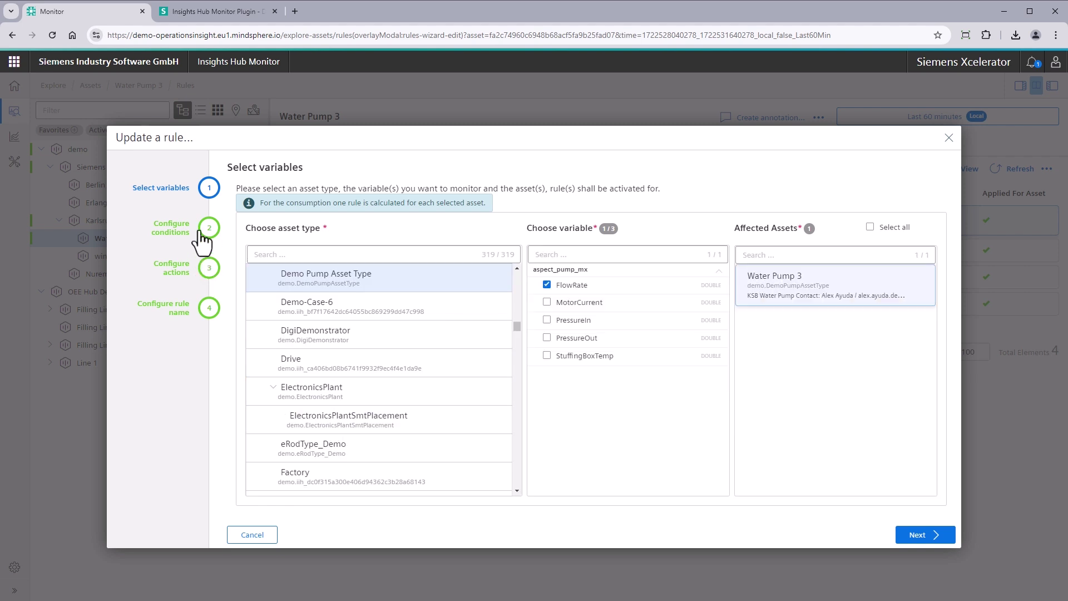
Step: Step through the rule's conditions and actions to its rule name page
click(202, 234)
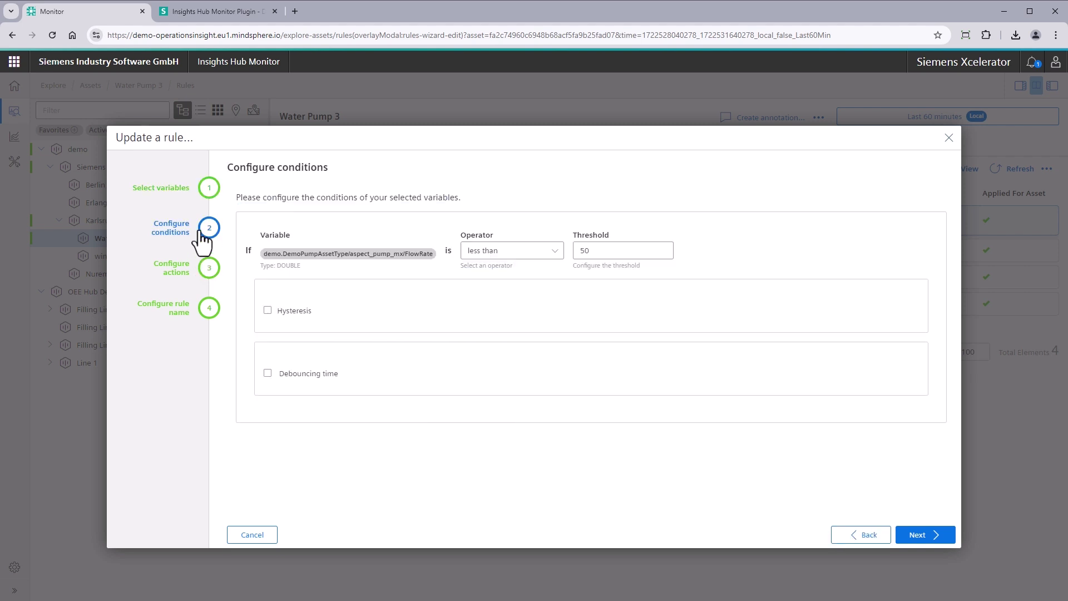
click(187, 278)
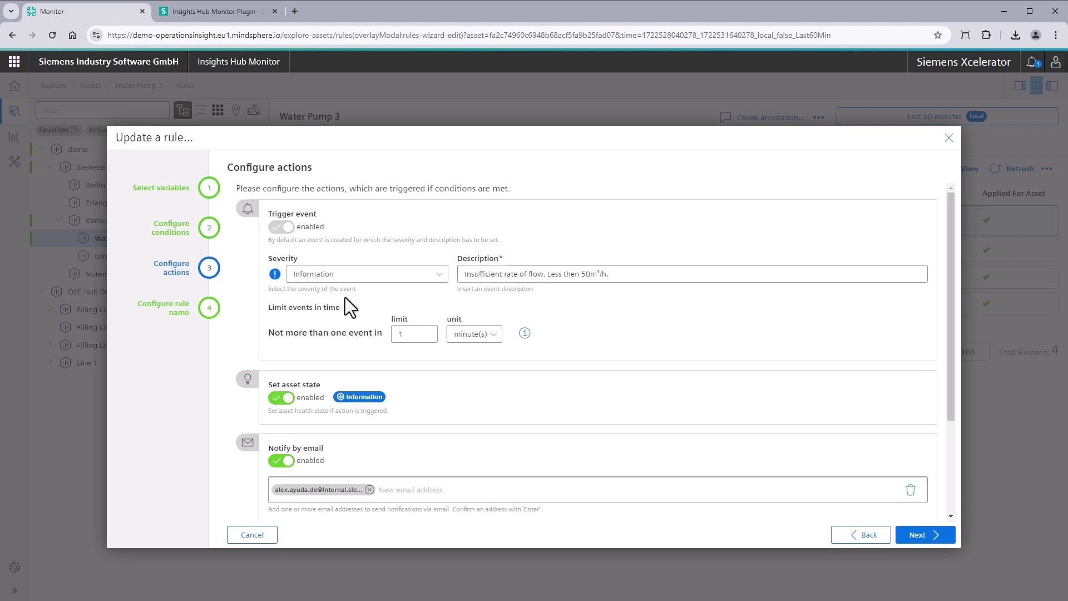
scroll(345, 297, down, 3)
click(210, 308)
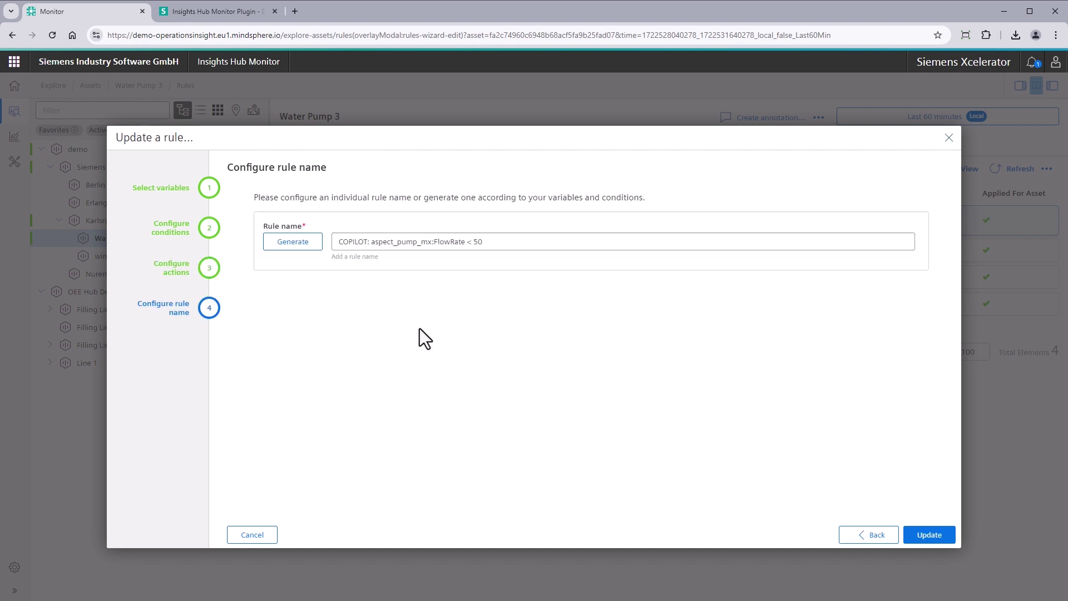
Step: Dismiss the rule editor and open Water Pump 3's Events view
click(258, 536)
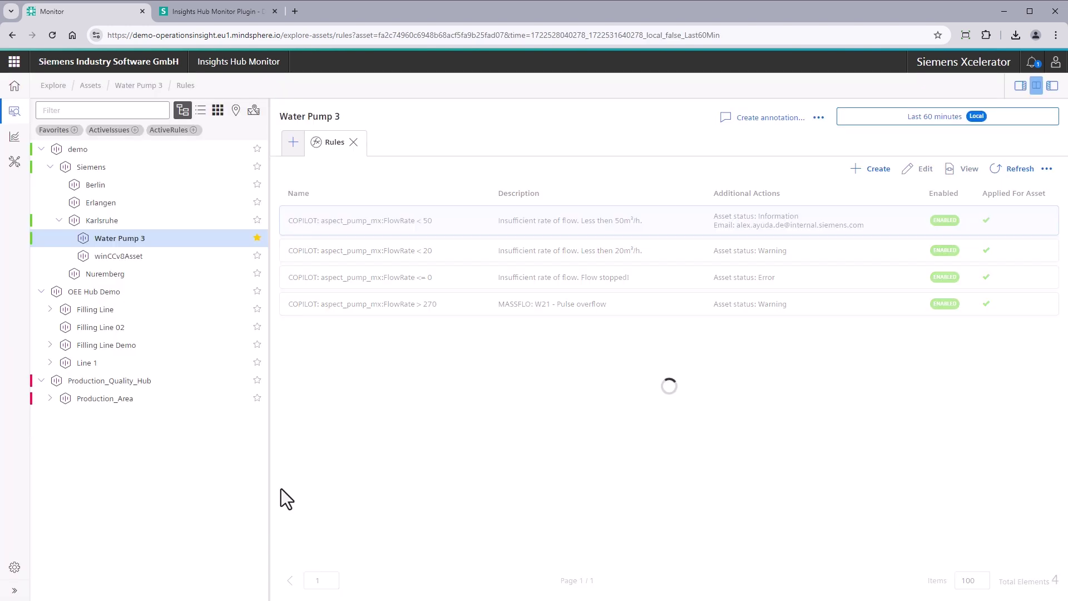
click(293, 143)
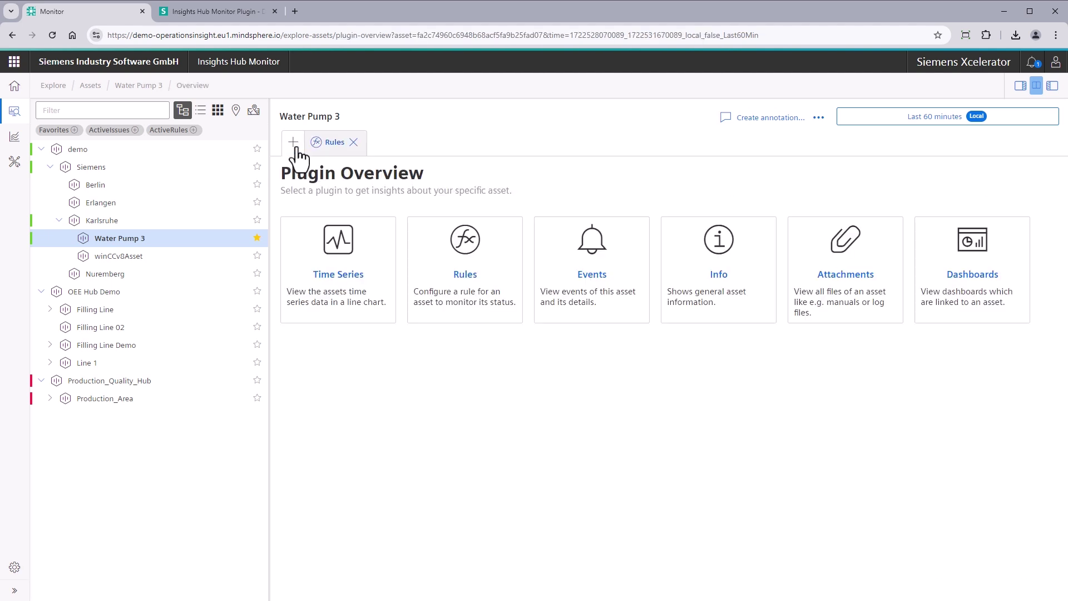
click(612, 300)
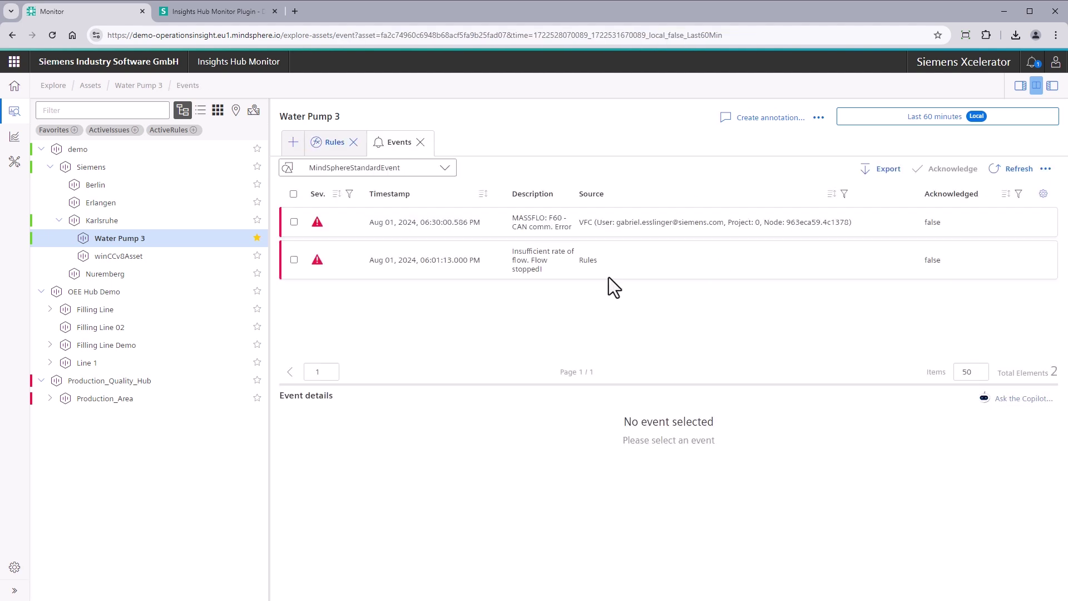
Step: Select the CAN communication error event and export both events to a JSON file
click(620, 225)
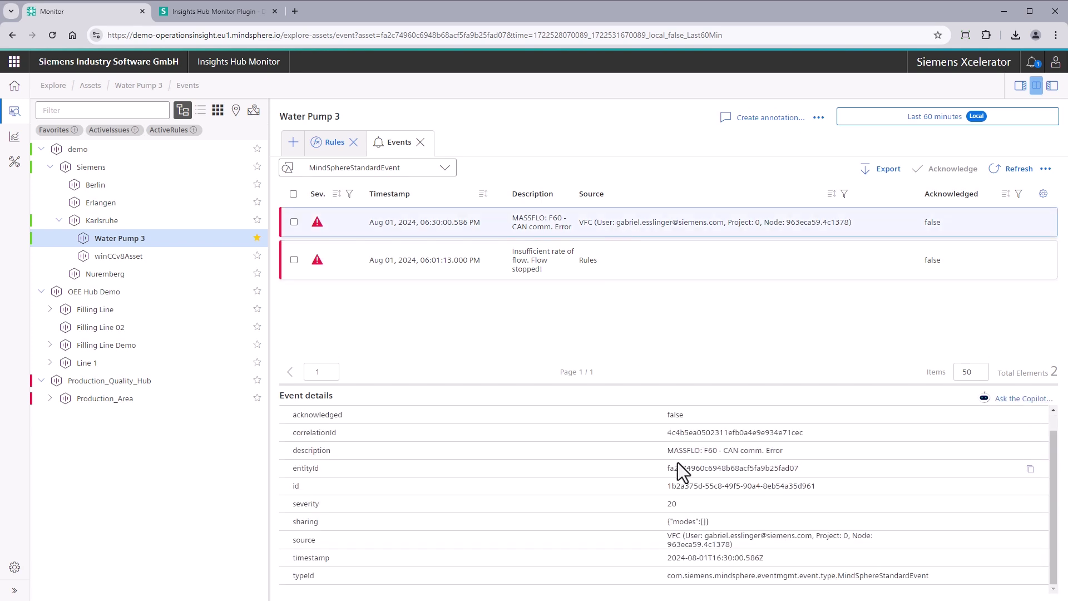
click(884, 170)
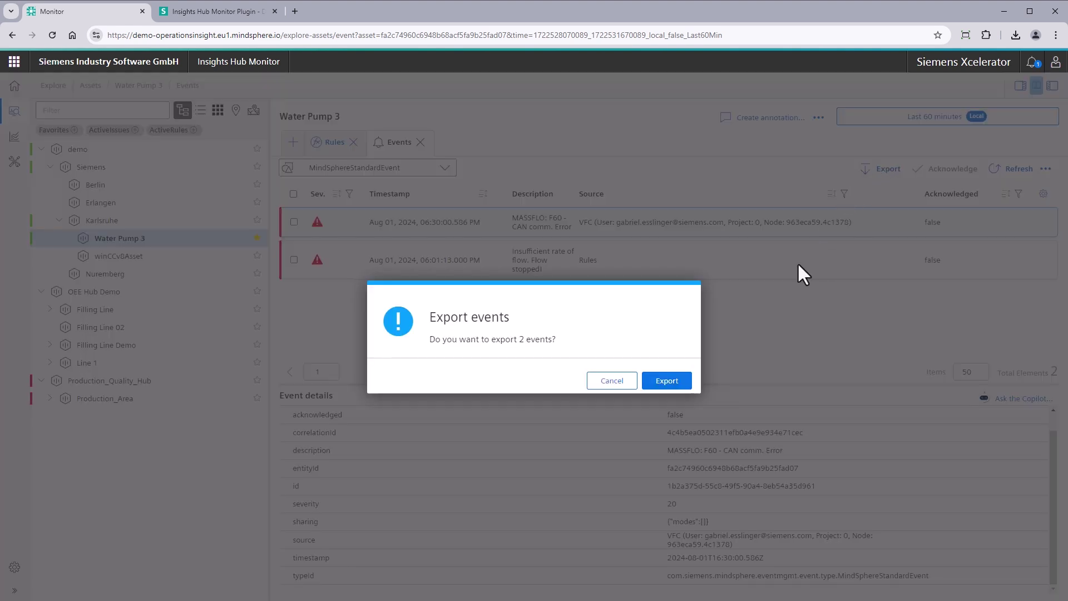
click(676, 383)
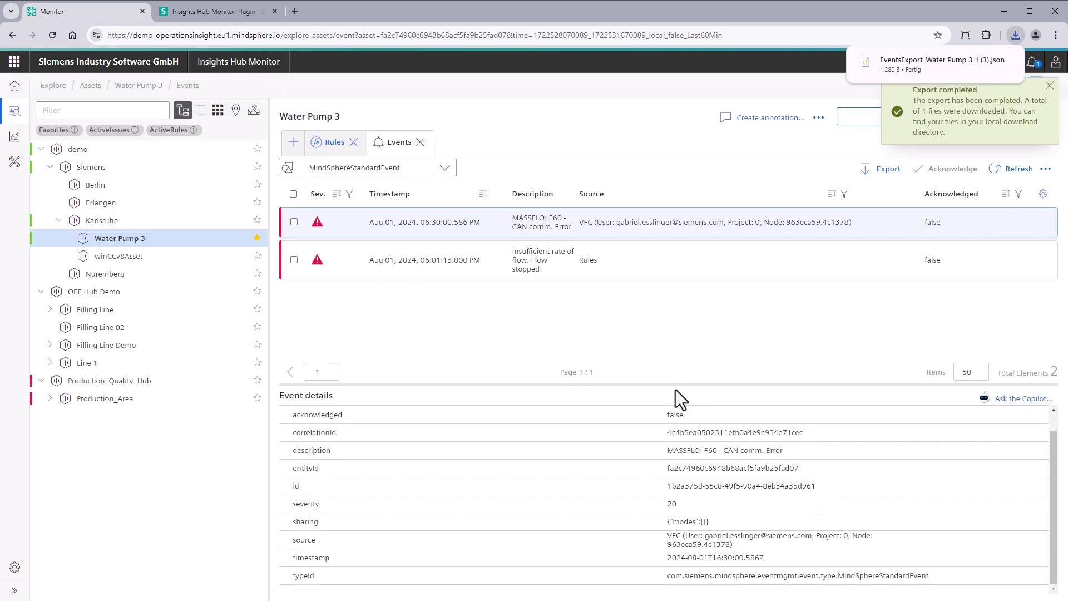
click(293, 142)
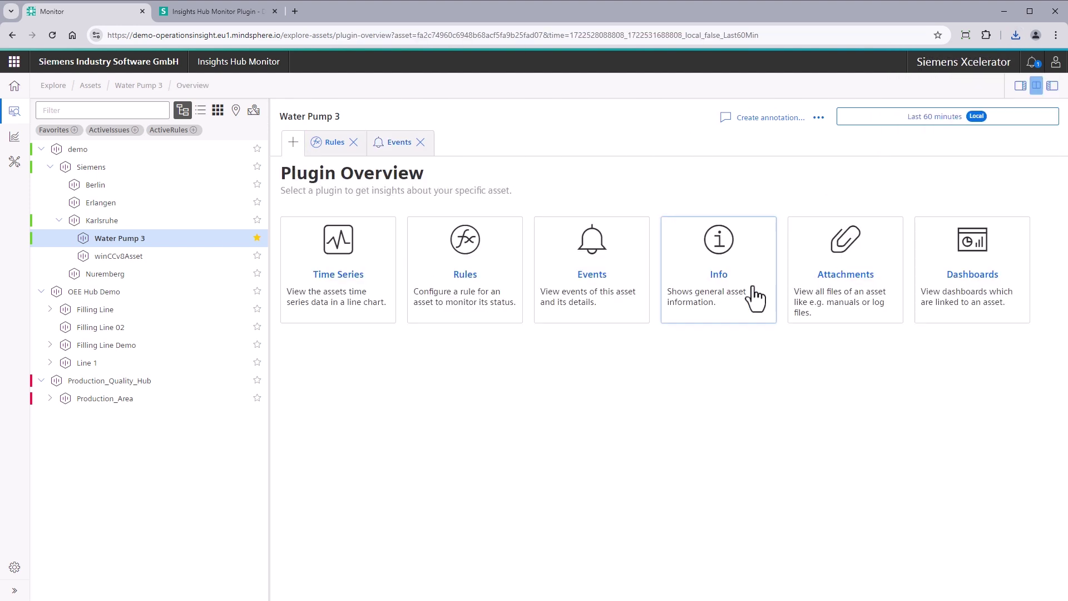
Step: Open Water Pump 3's Info view and scroll through its general information
click(737, 294)
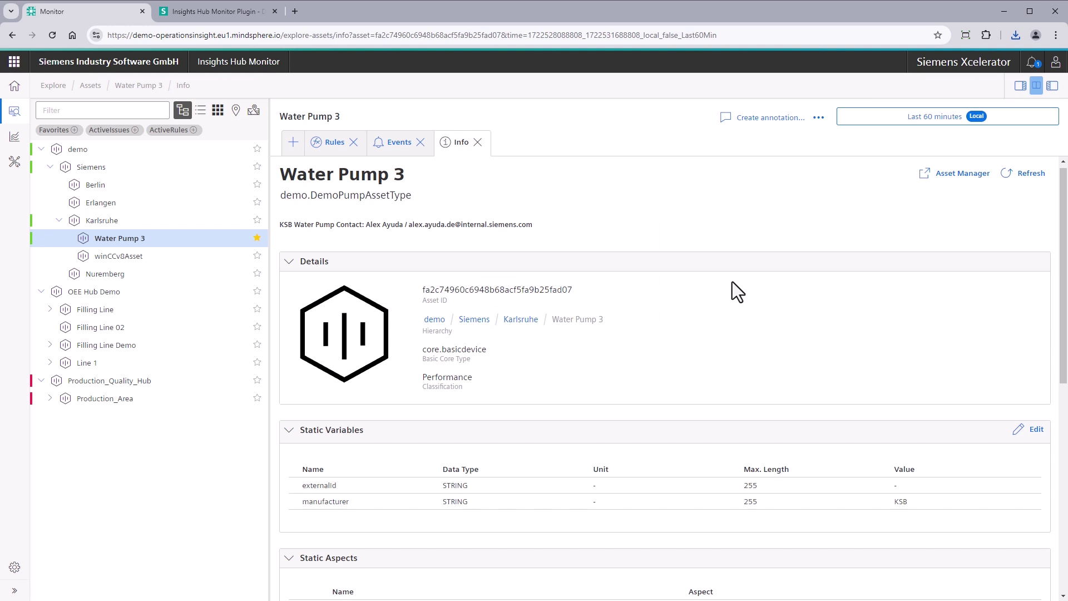
scroll(735, 287, down, 3)
scroll(733, 306, down, 3)
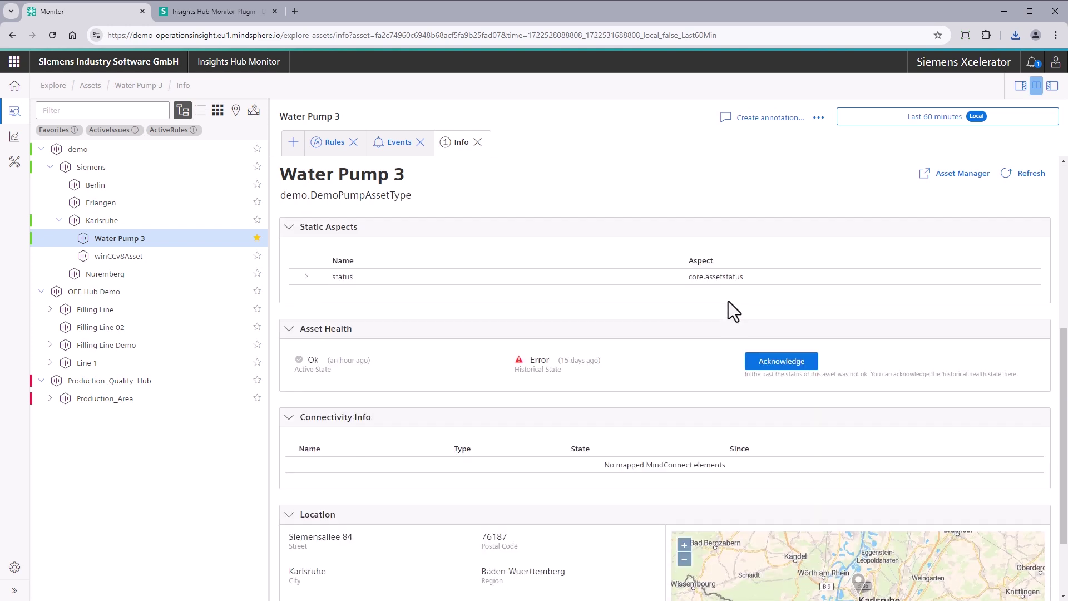
scroll(735, 315, down, 2)
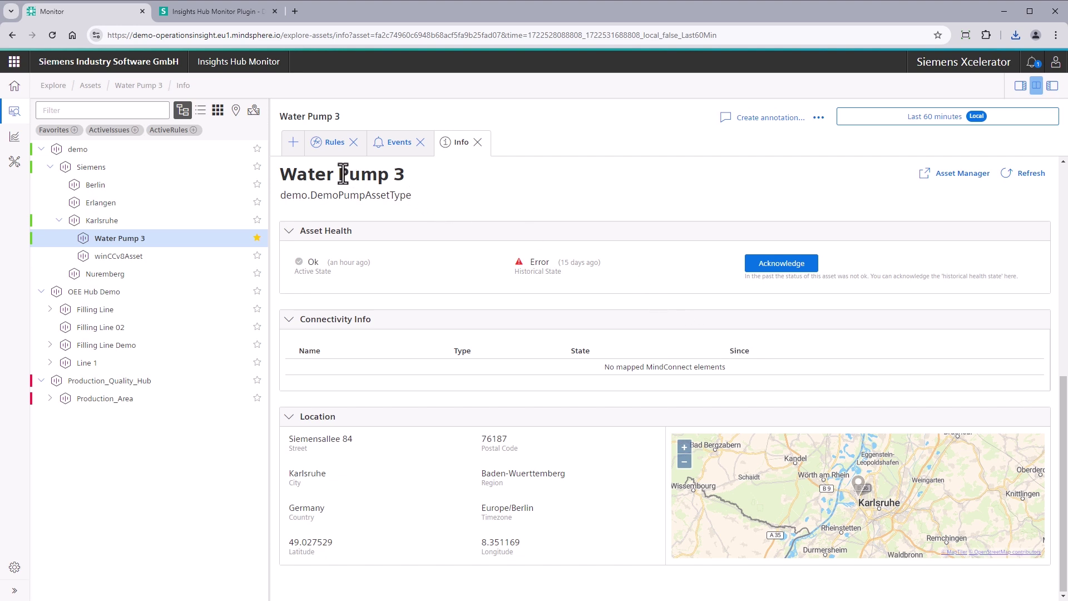
Step: Open the pump in Asset Manager in a new tab, then return to Monitor's overview
click(949, 174)
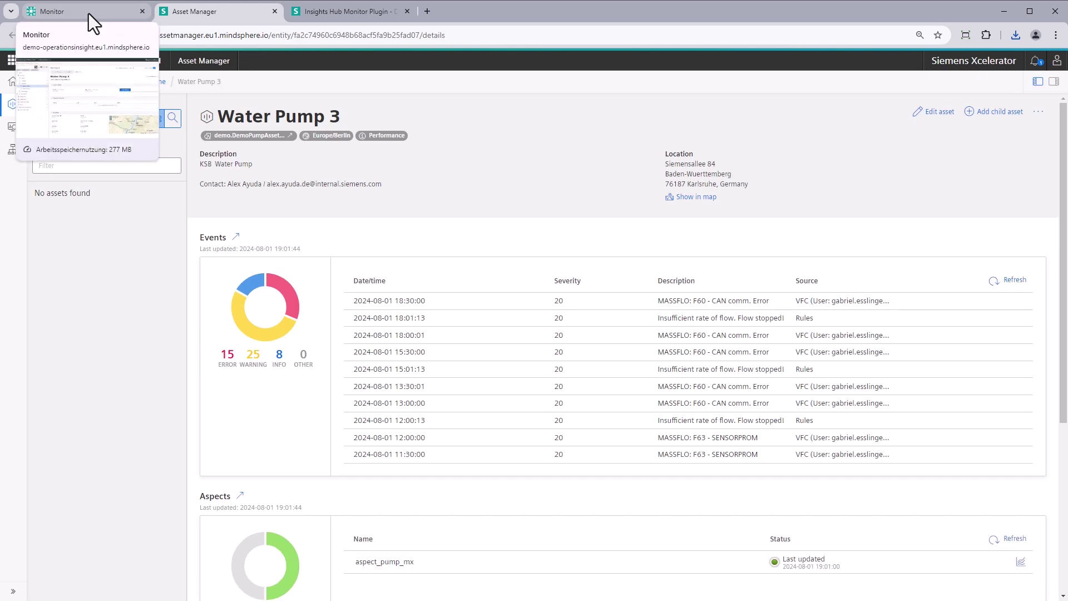
click(89, 13)
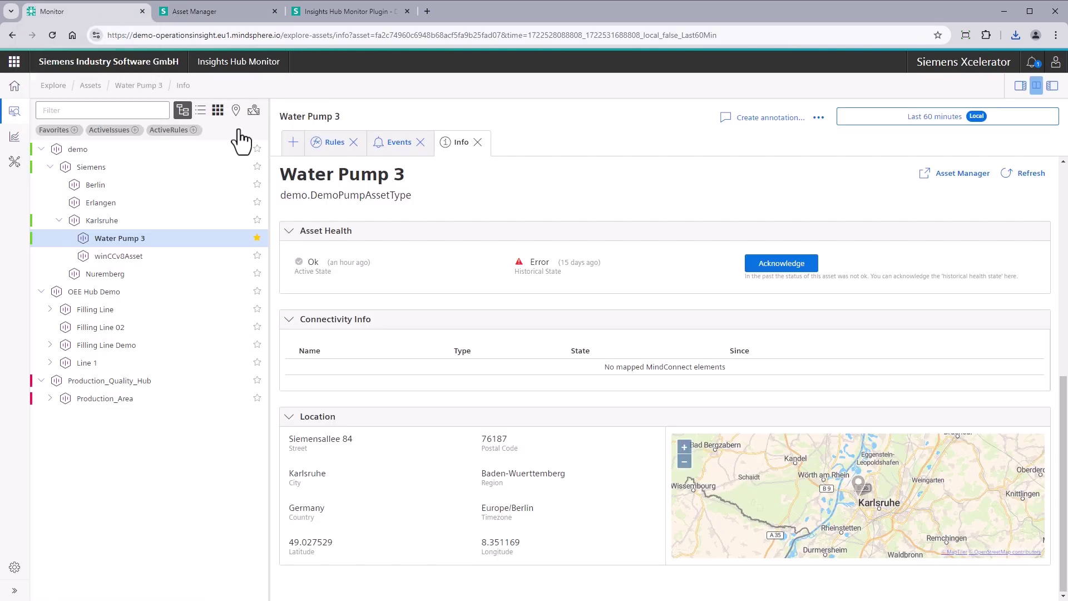
click(294, 144)
Step: Download ksb-water-pump.PDF from Attachments and filter files by time to the single log file
click(898, 253)
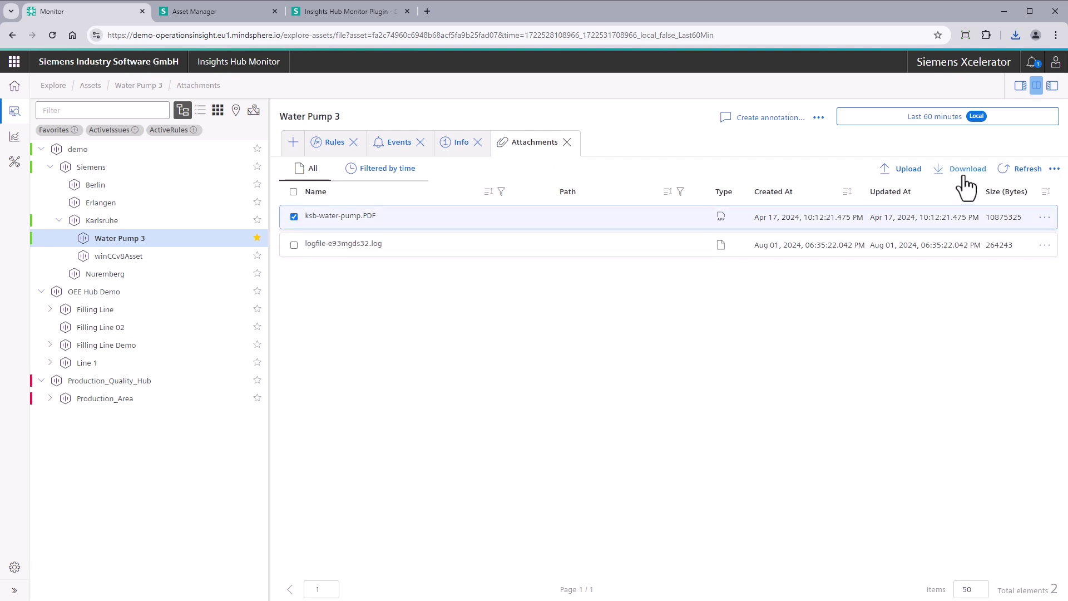
click(963, 169)
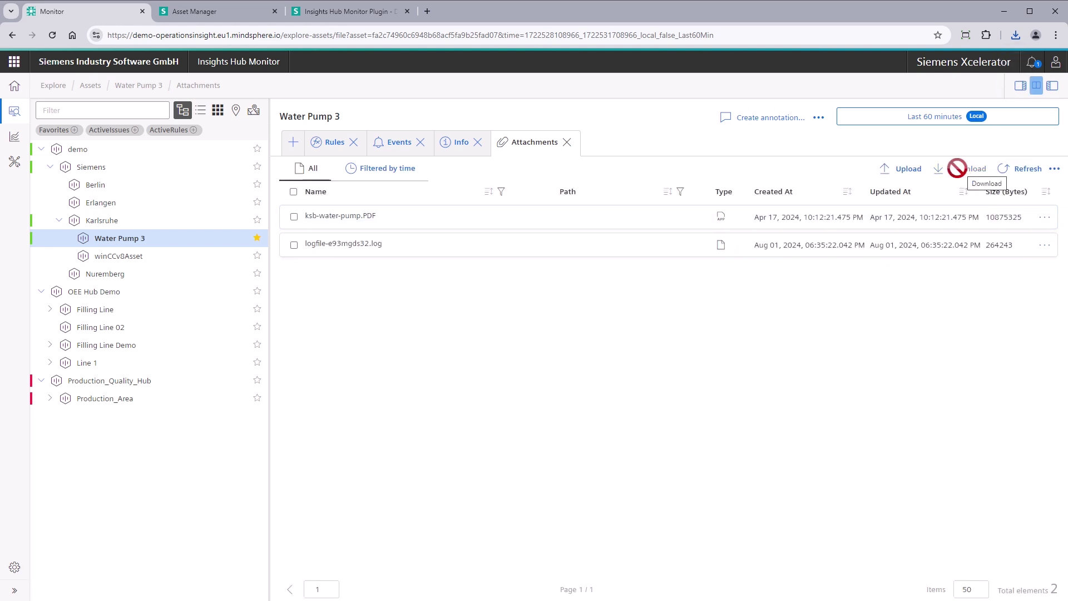
click(1054, 168)
click(410, 306)
click(387, 173)
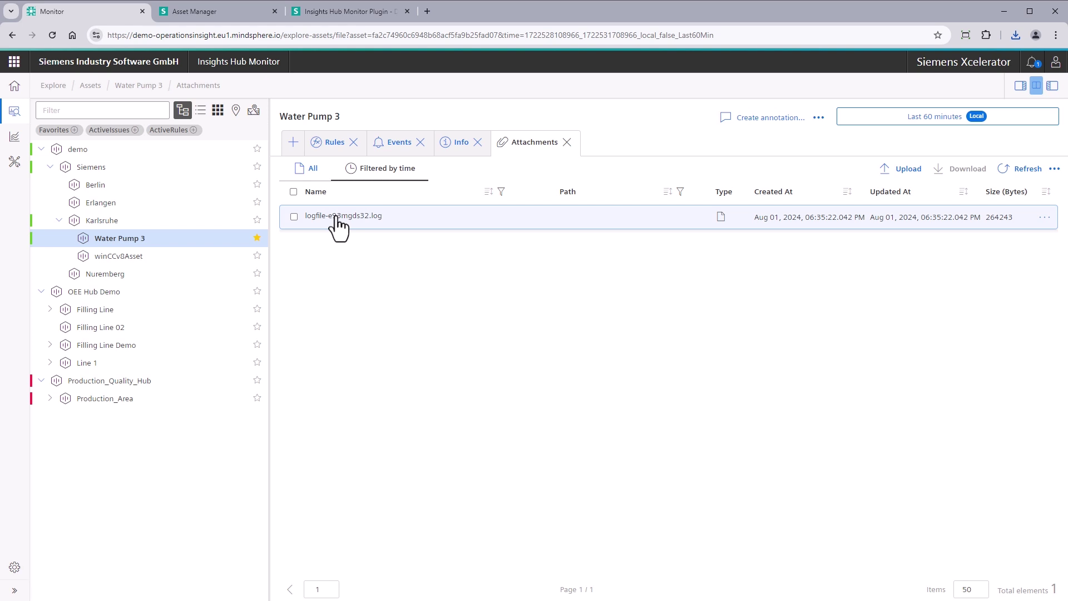
click(295, 143)
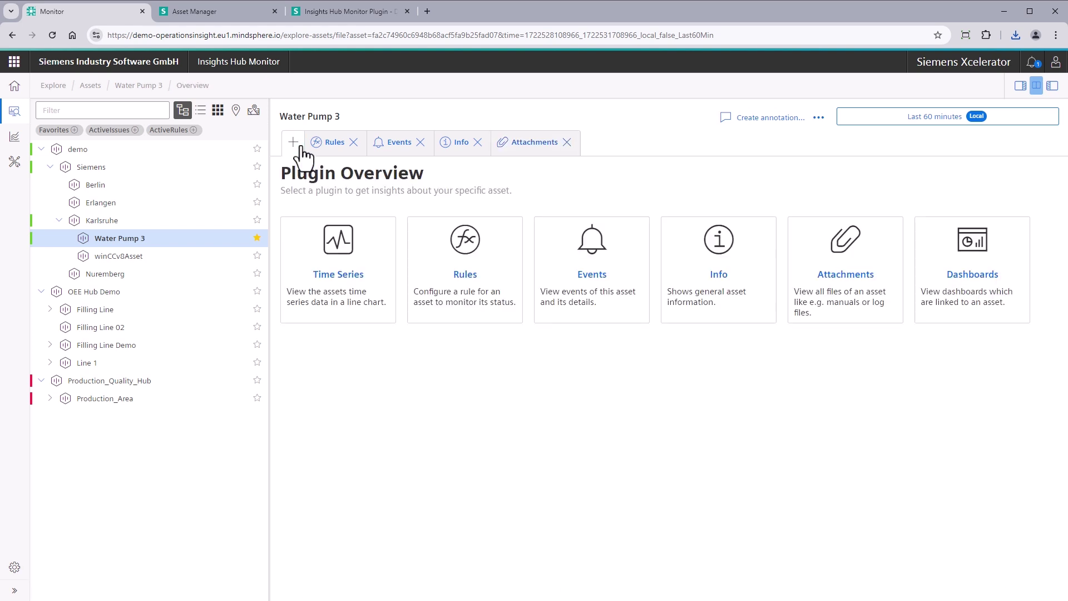
Step: Open Water Pump 3's Dashboards and scroll through the Example 2 dashboard's charts and table
click(974, 248)
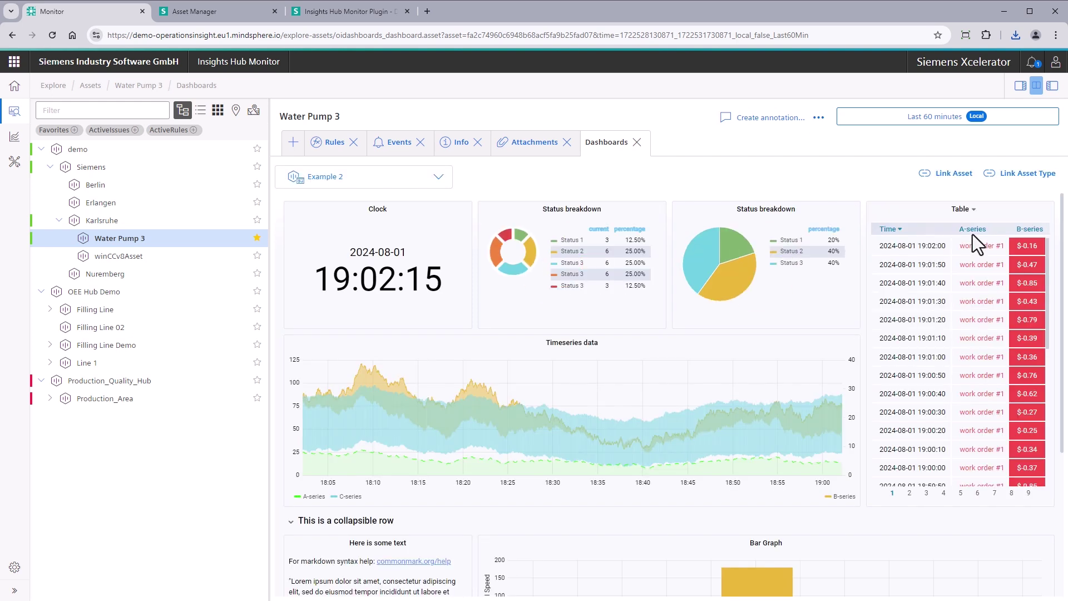
scroll(627, 326, down, 3)
scroll(628, 334, down, 2)
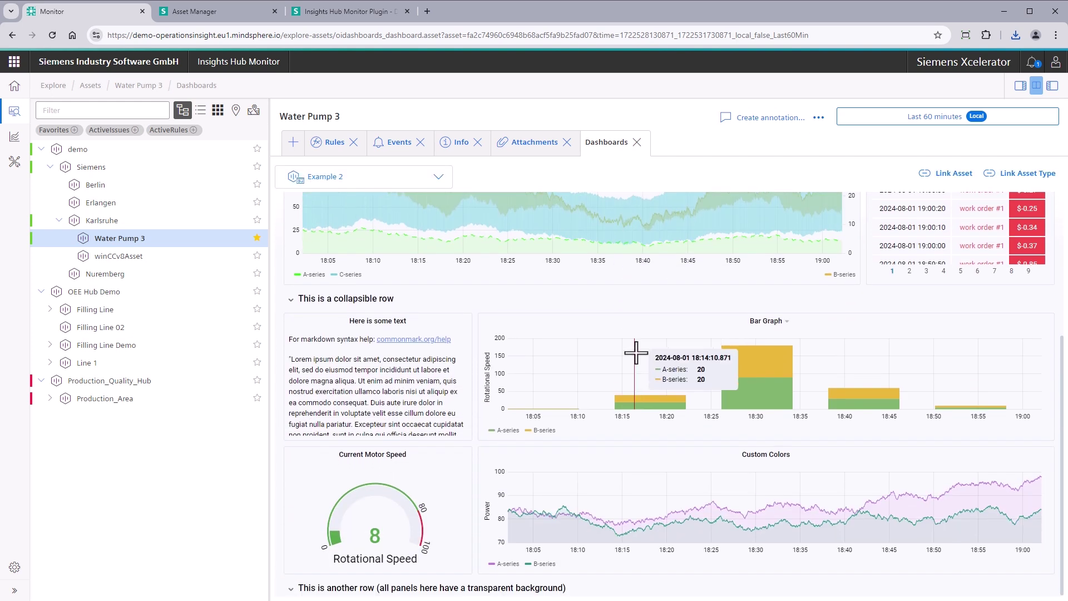
scroll(634, 361, up, 4)
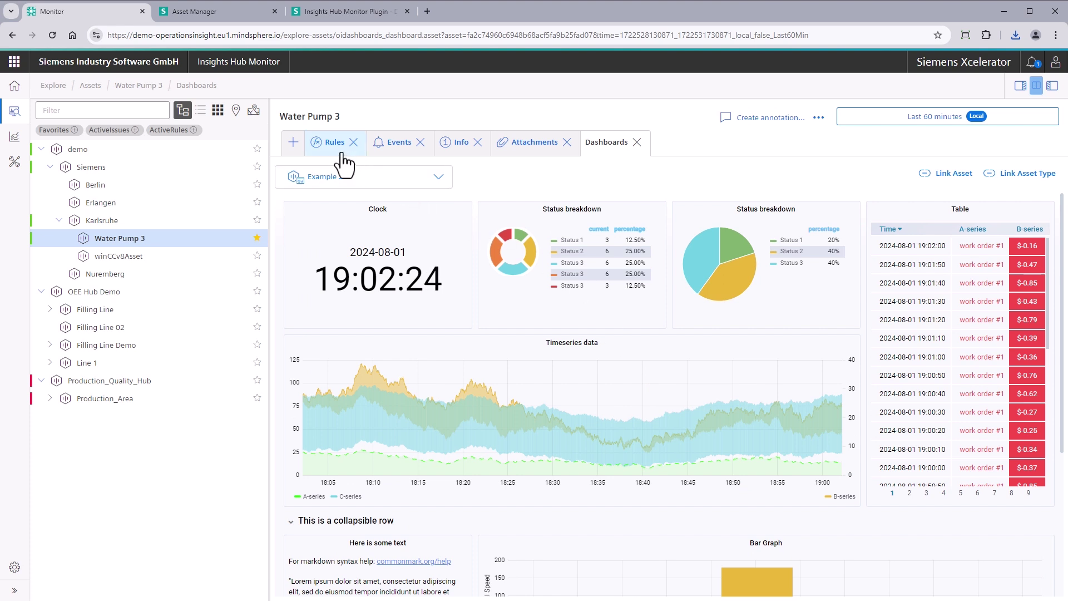
Step: Go back to Water Pump 3's Plugin Overview and cancel the Create annotation dialog unused
click(292, 144)
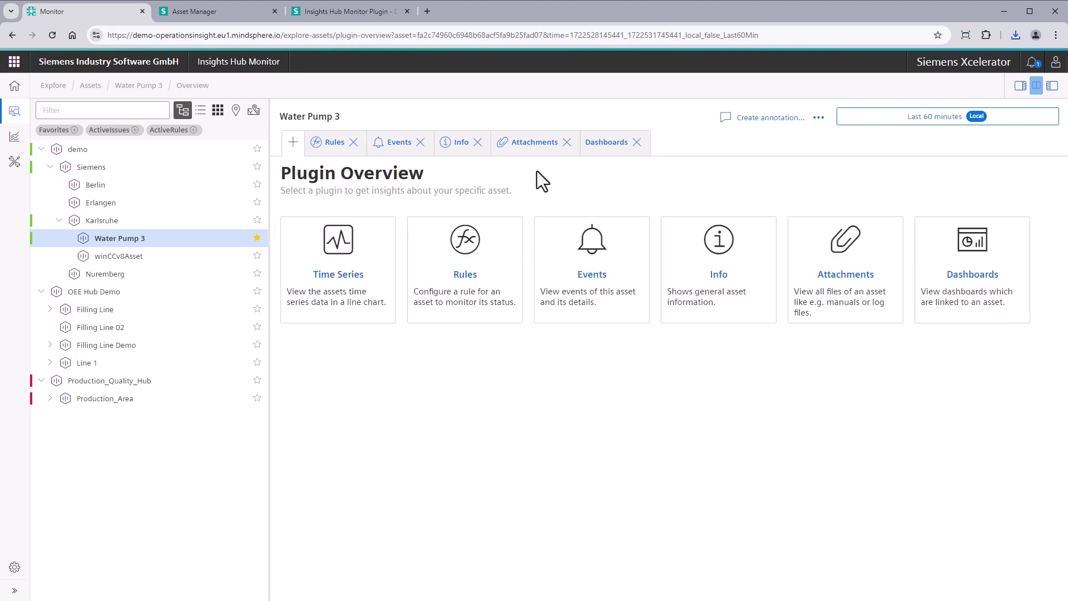
click(819, 117)
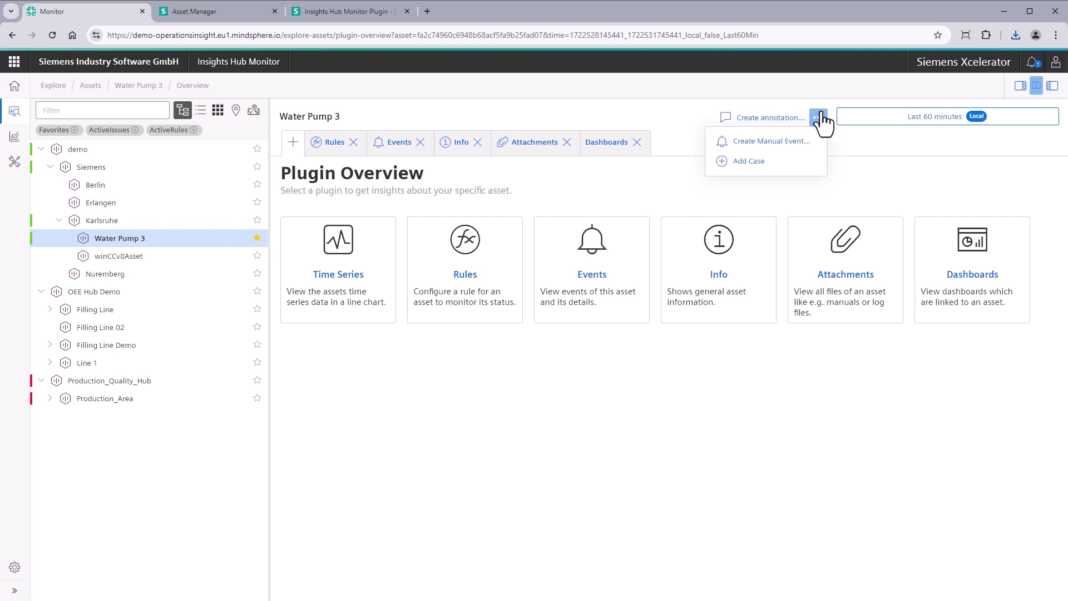
click(762, 118)
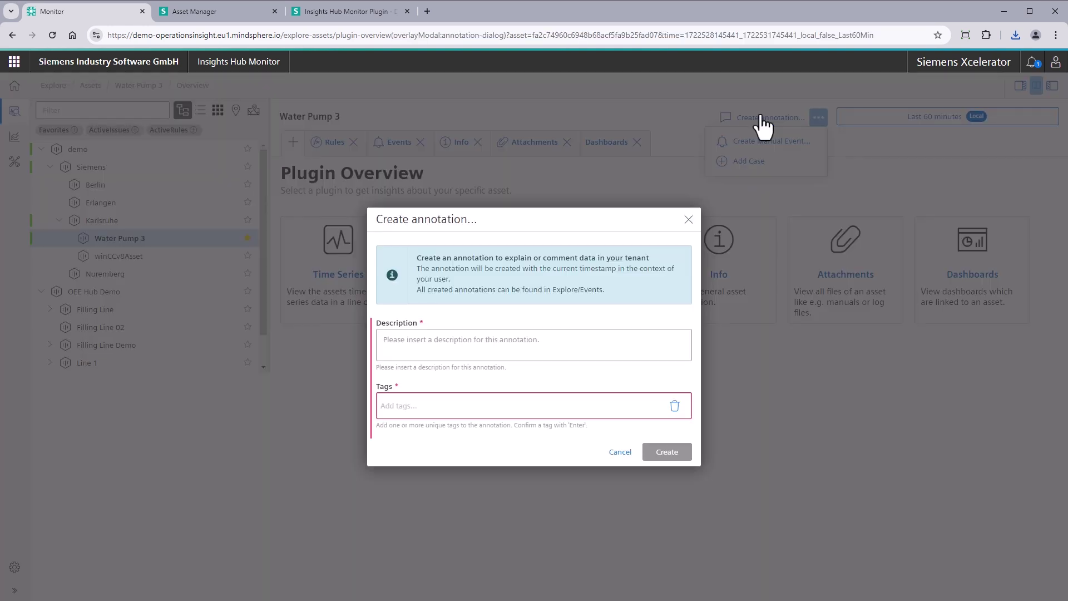
click(630, 470)
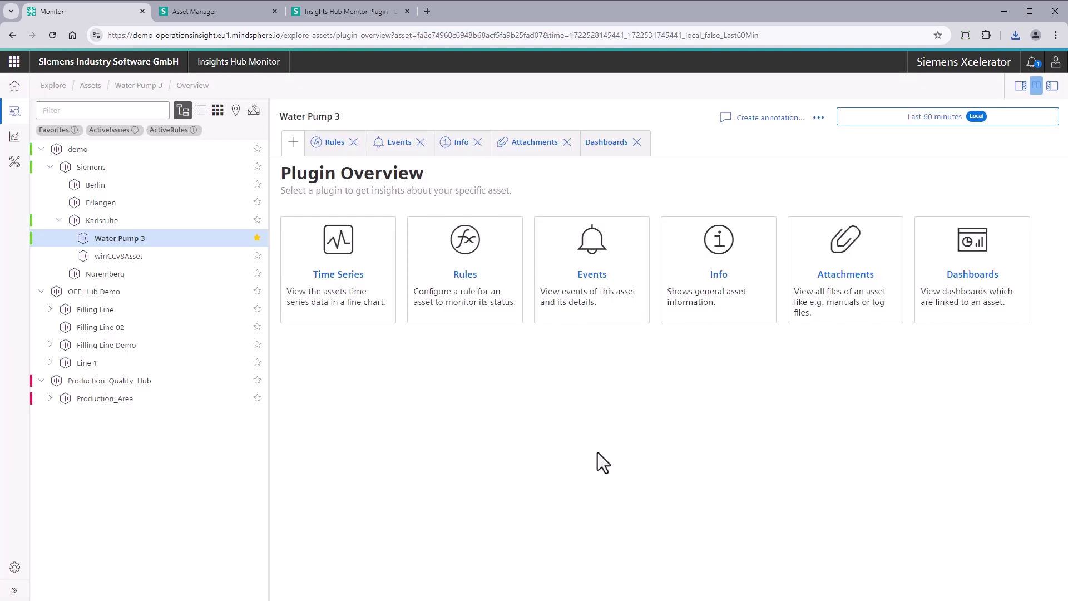
Step: Switch to the Insights Hub Monitor Plugin documentation tab and scroll to Getting the Plugin SDK
click(376, 12)
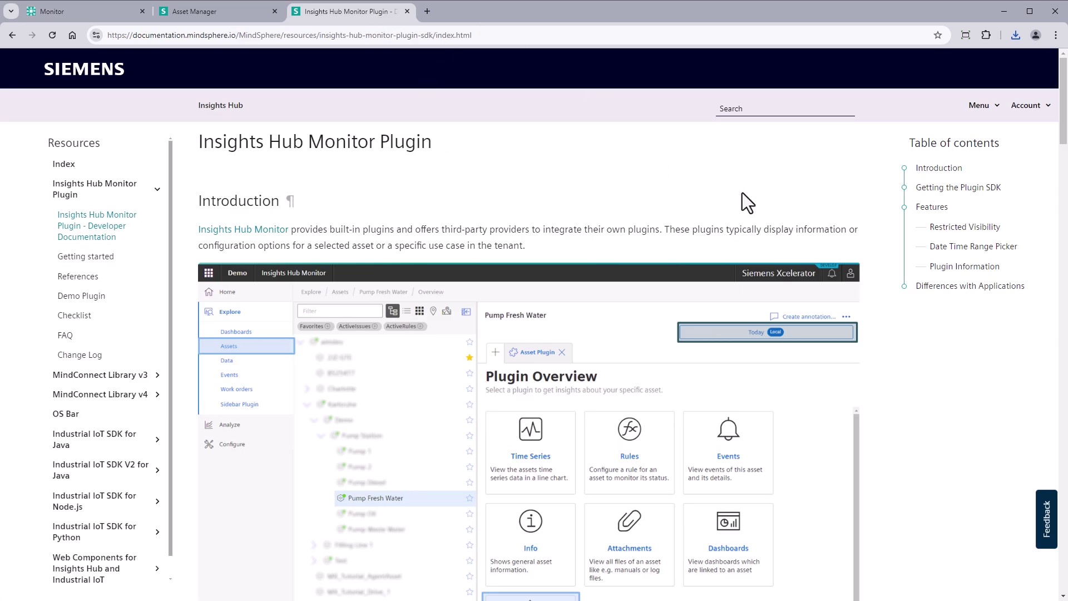
scroll(742, 193, down, 5)
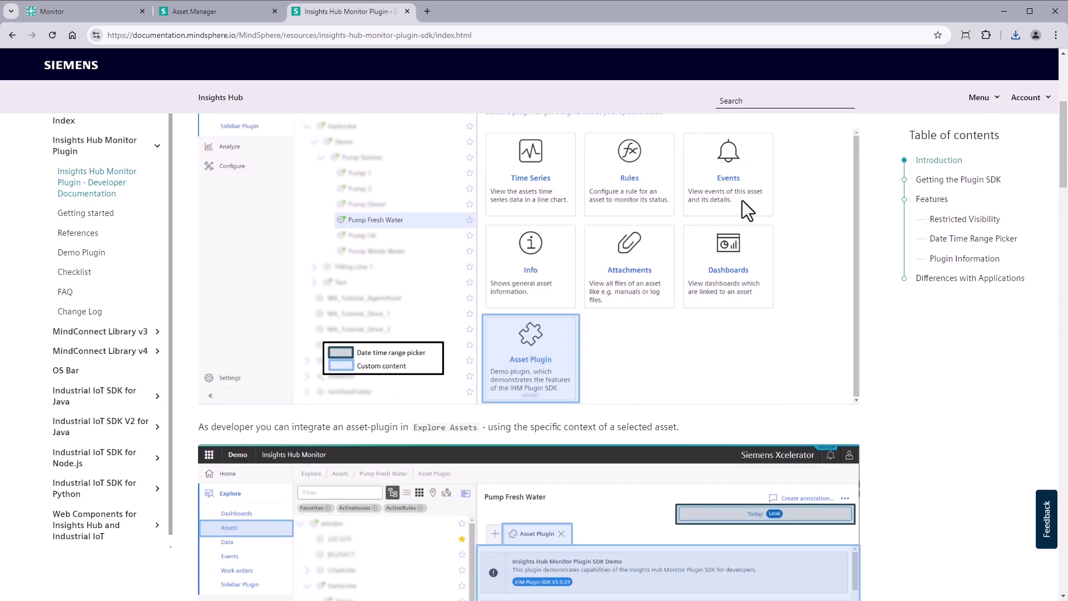
scroll(543, 394, down, 5)
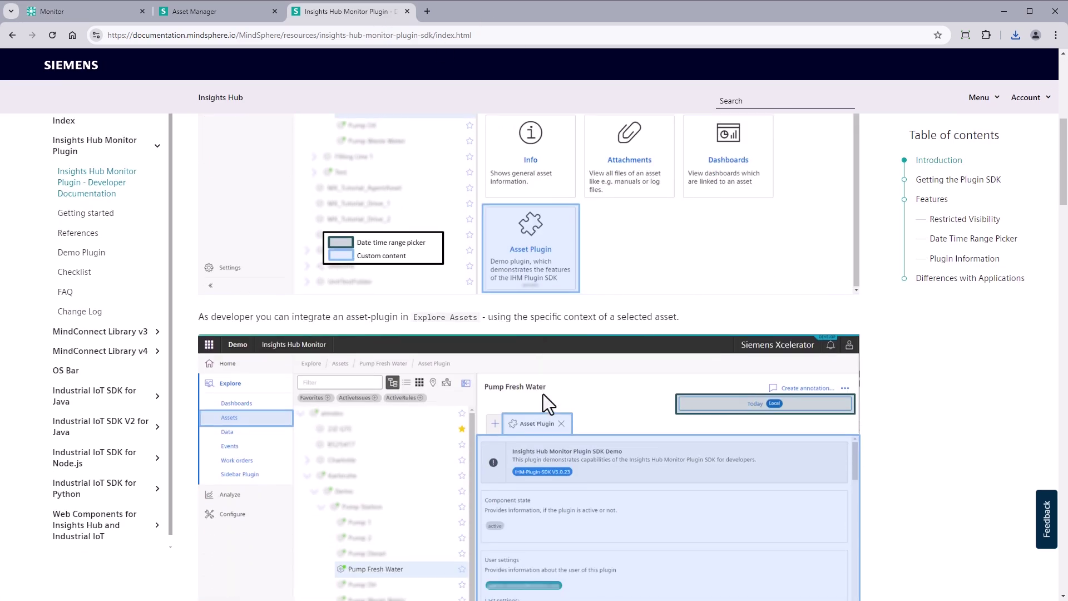
scroll(543, 394, down, 8)
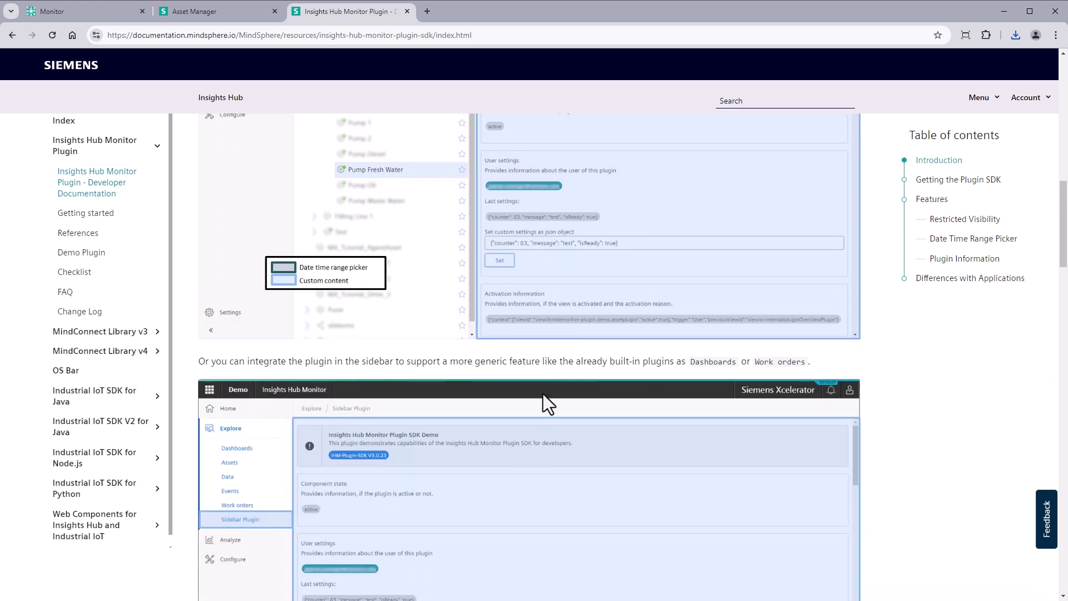
scroll(540, 392, down, 10)
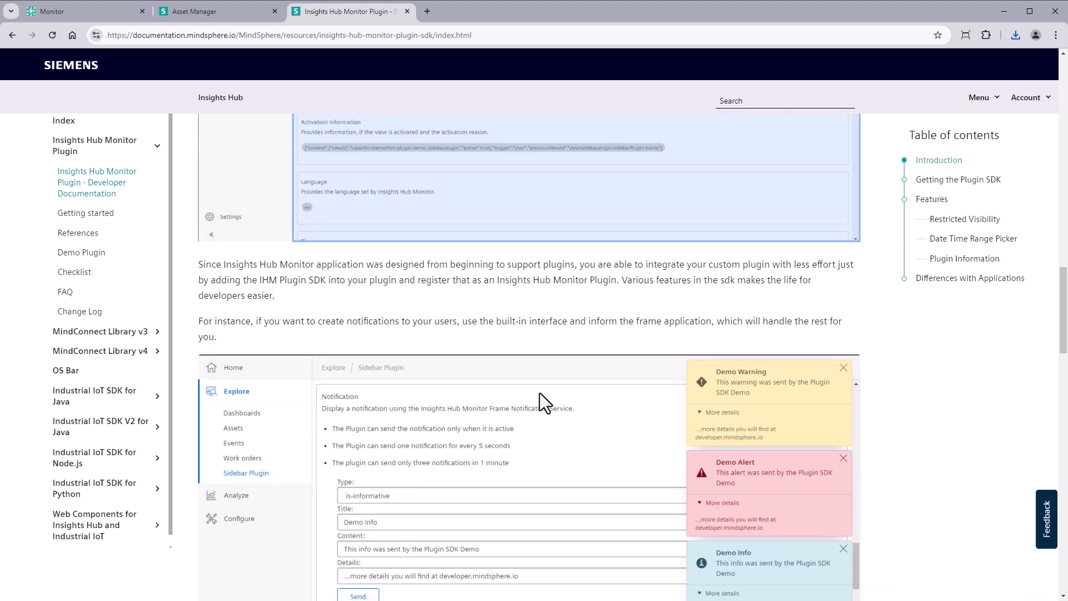
scroll(538, 393, down, 12)
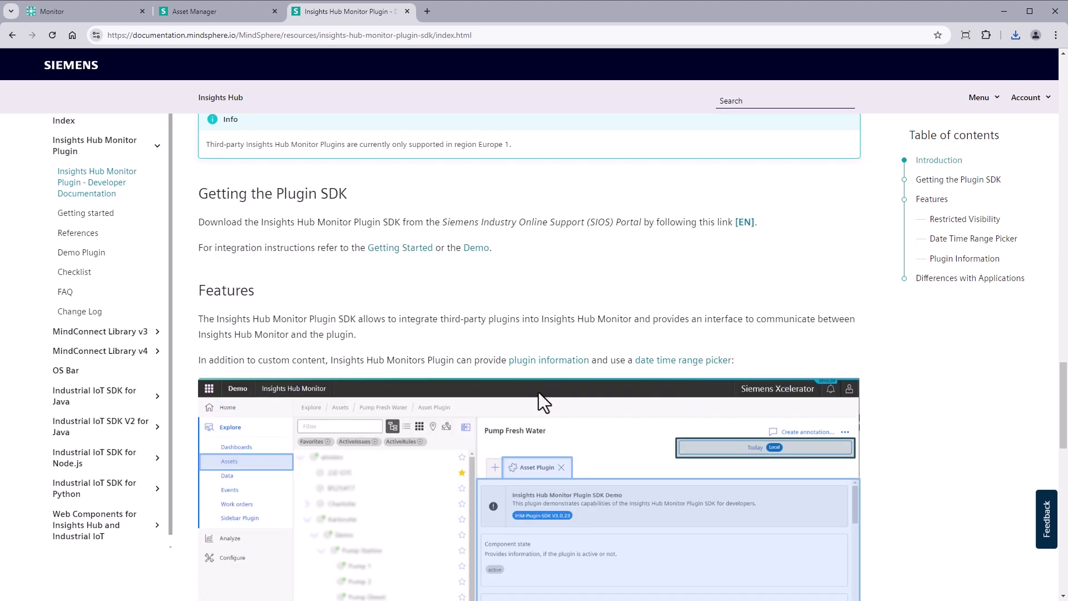